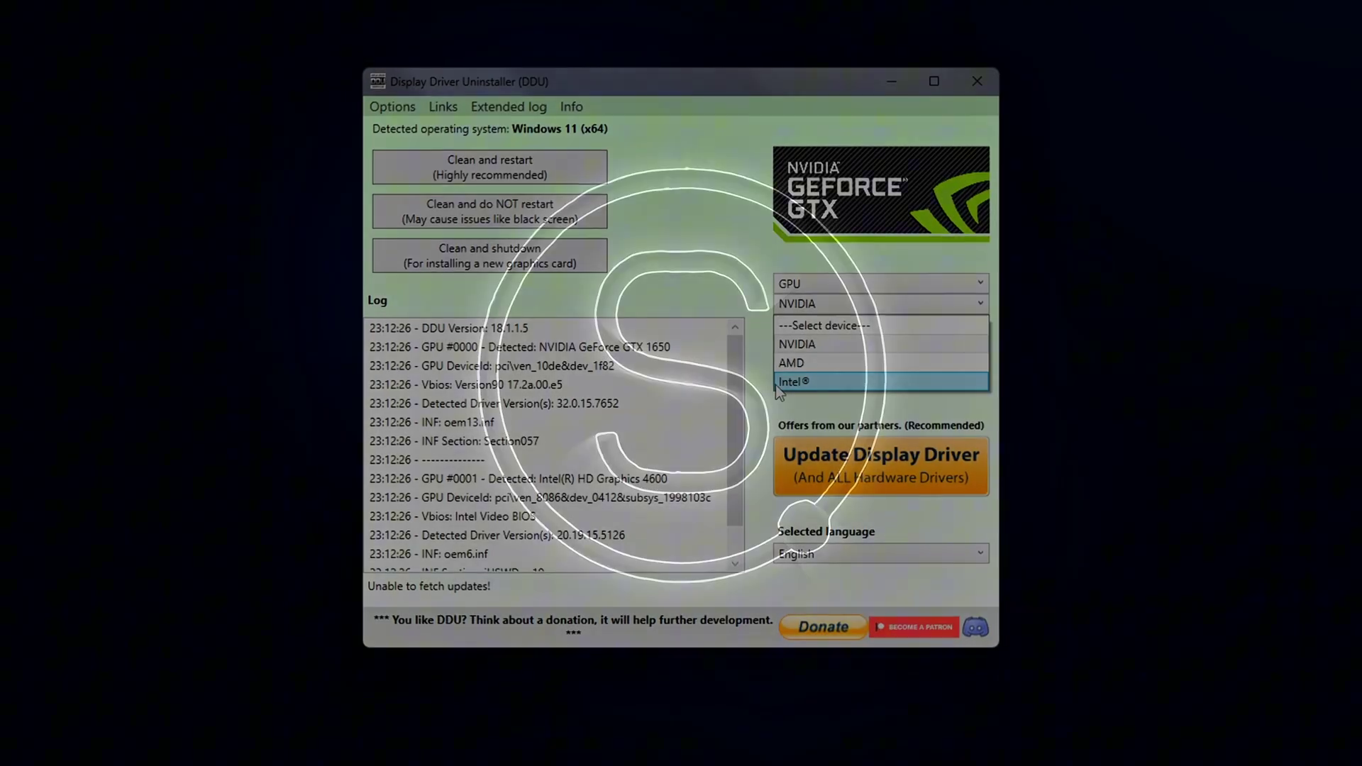
- Set the installer's device vendor to NVIDIA and choose the graphics-driver-only install
left_click(811, 363)
left_click(833, 305)
left_click(815, 344)
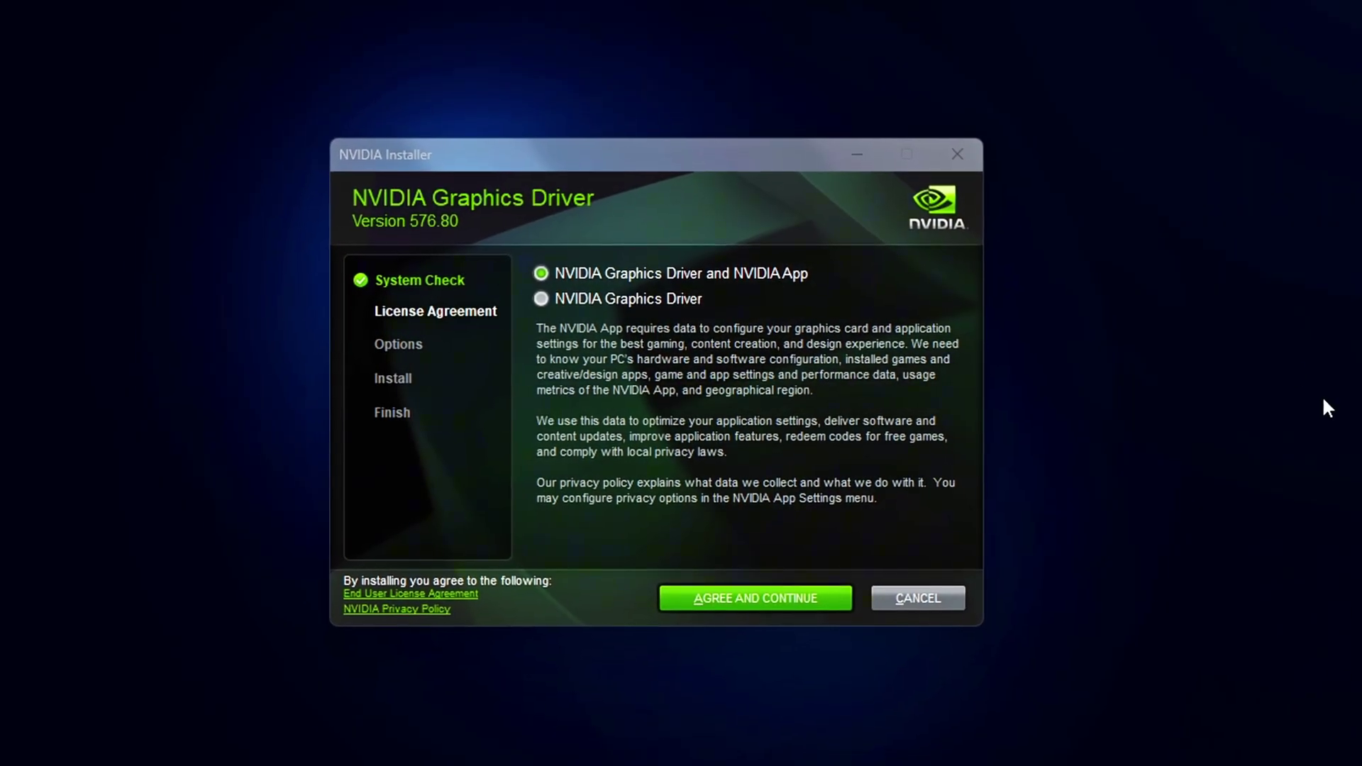
left_click(603, 299)
left_click(637, 272)
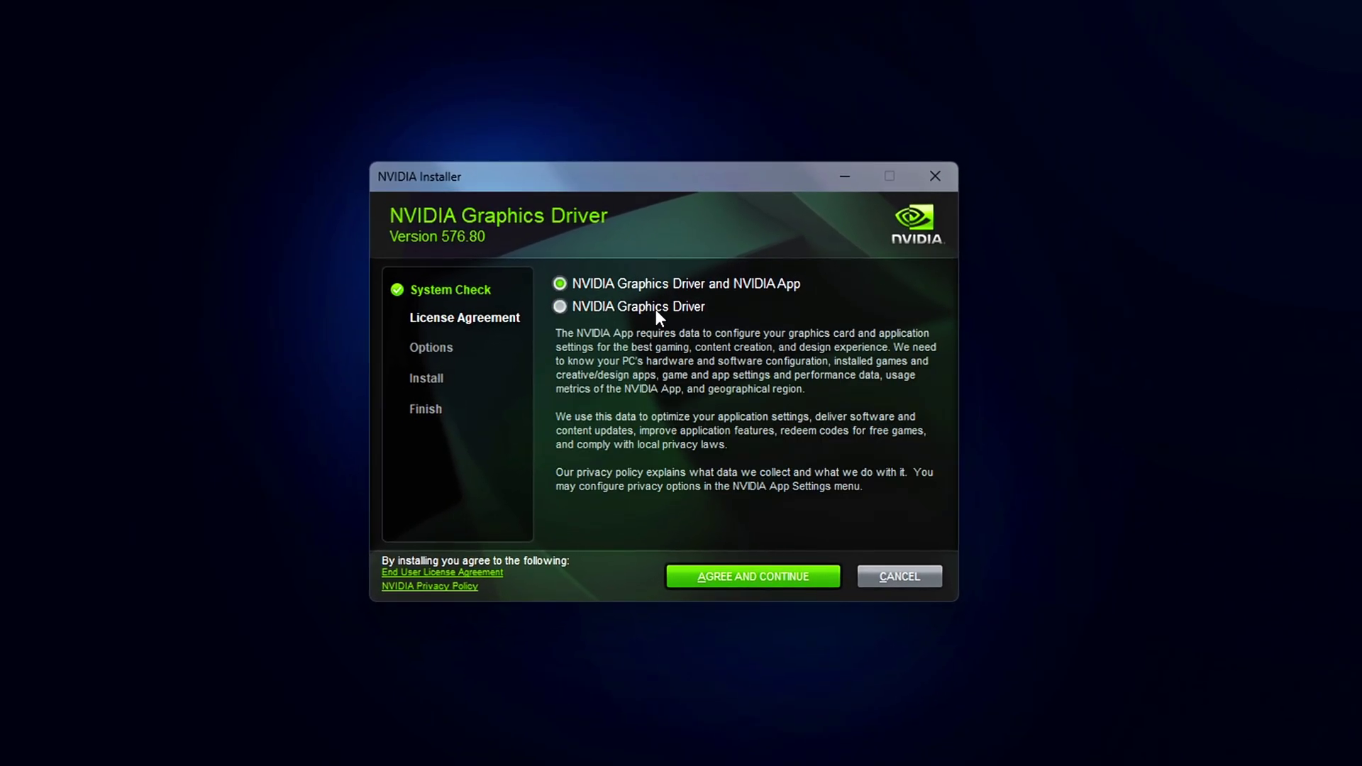
left_click(605, 309)
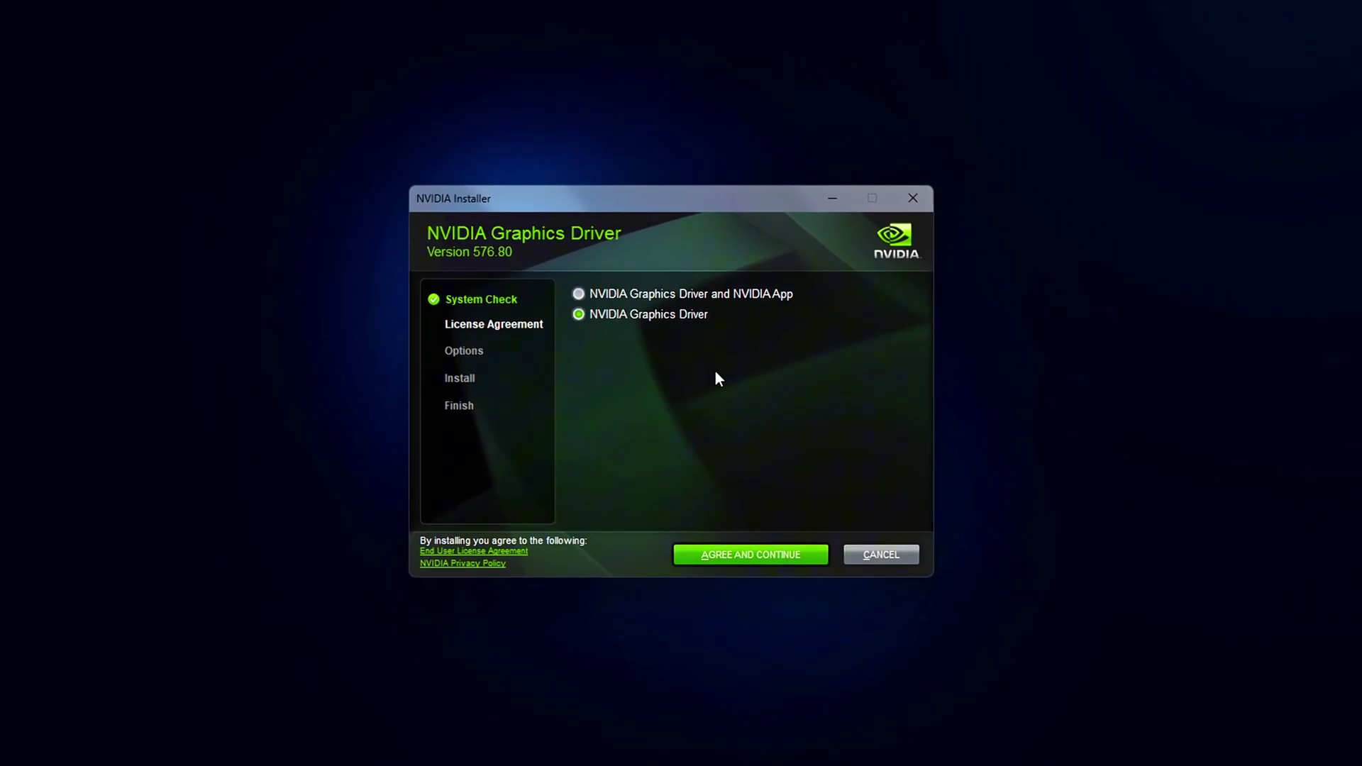
left_click(628, 295)
left_click(650, 314)
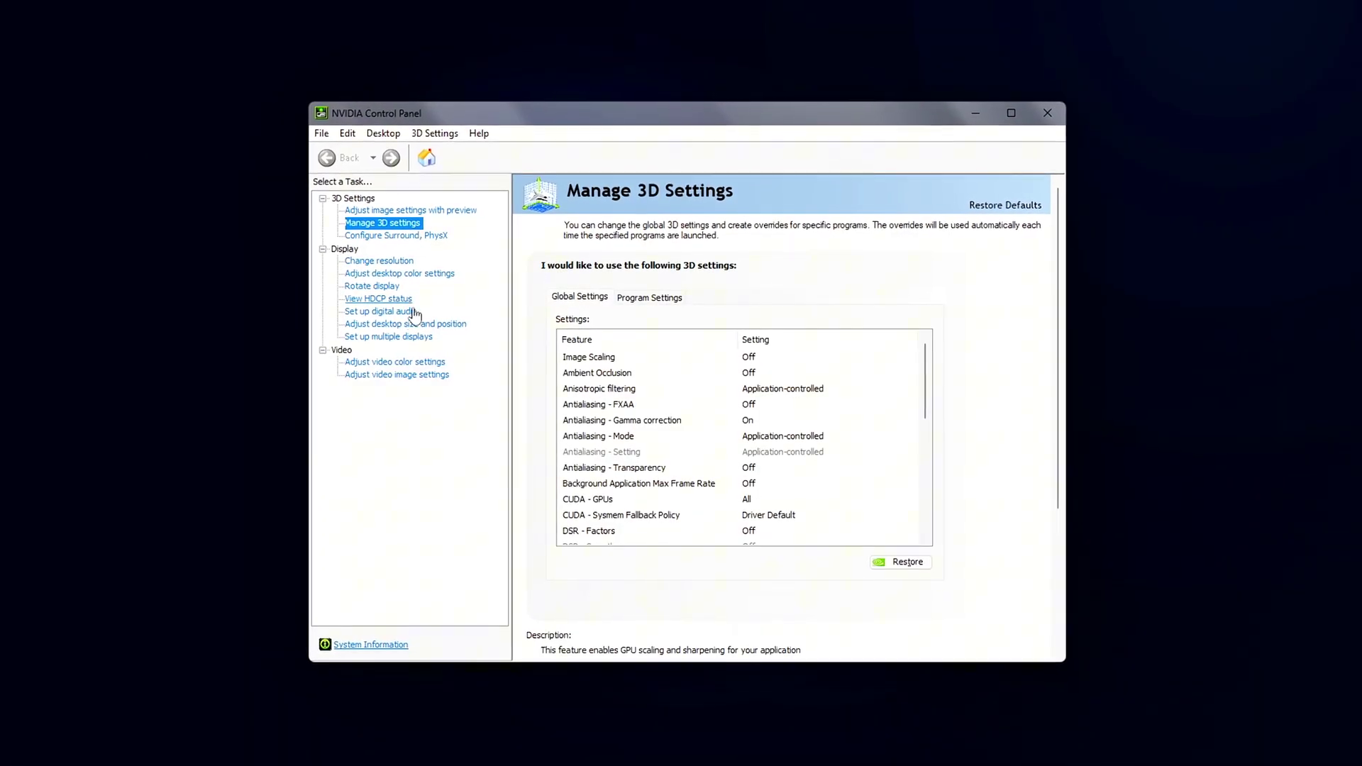
- Set the LG display to 1080p, 1920 × 1080, keeping the 59Hz refresh rate
left_click(396, 261)
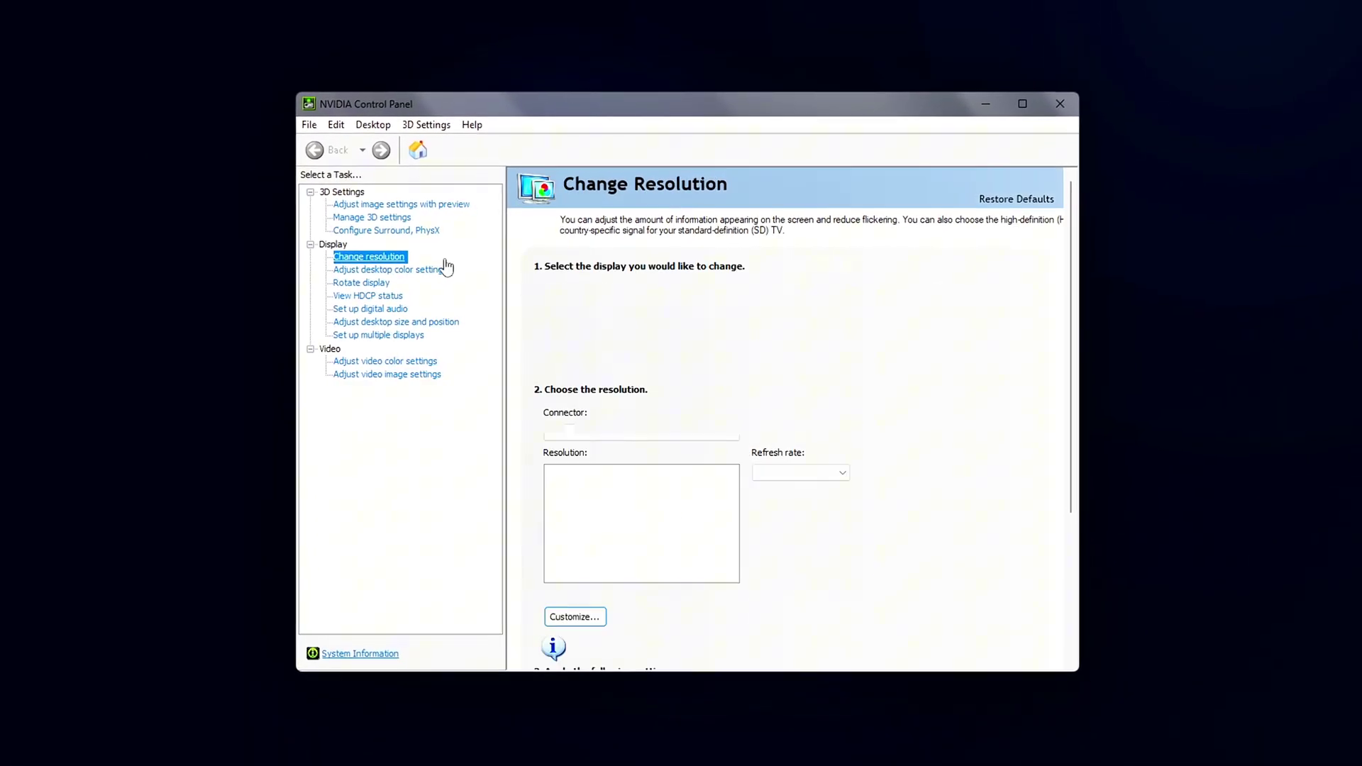
scroll(718, 534, "down", 5)
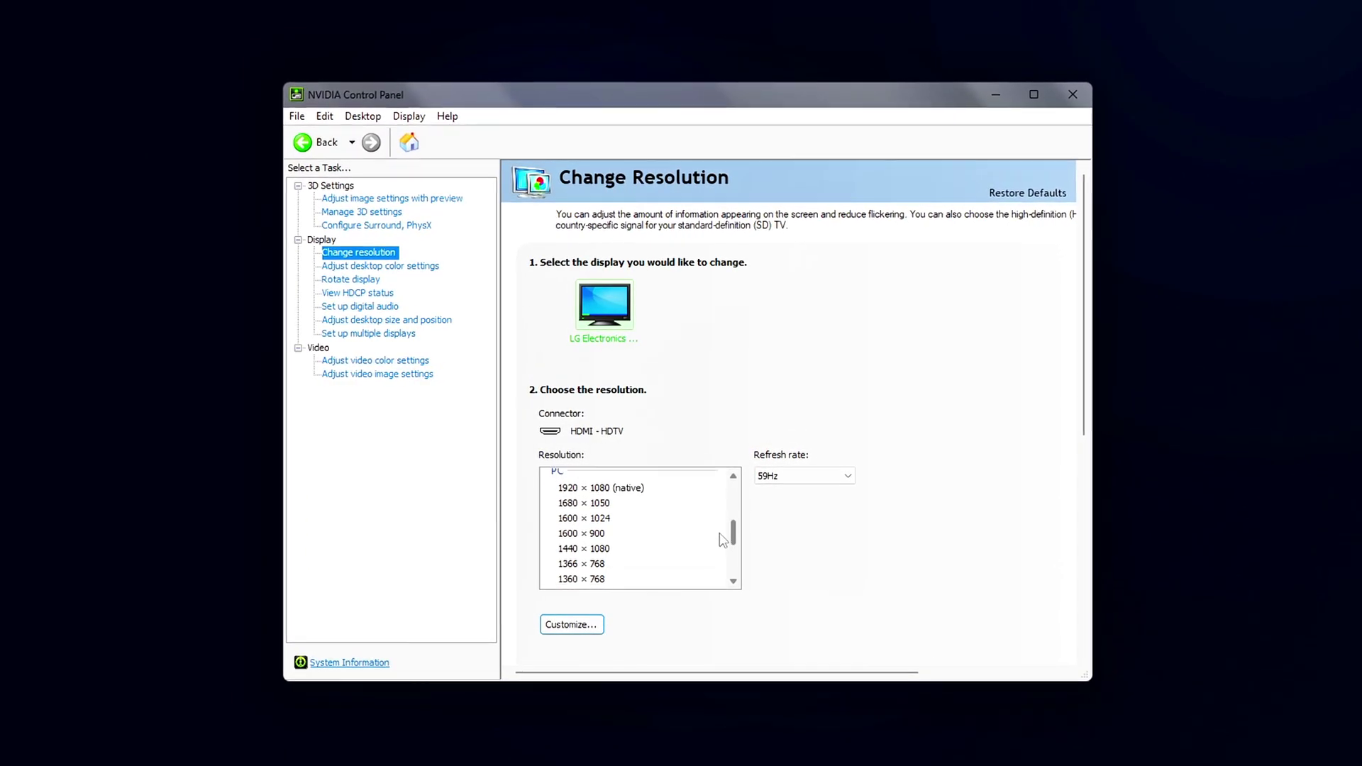
scroll(719, 533, "up", 5)
left_click(619, 501)
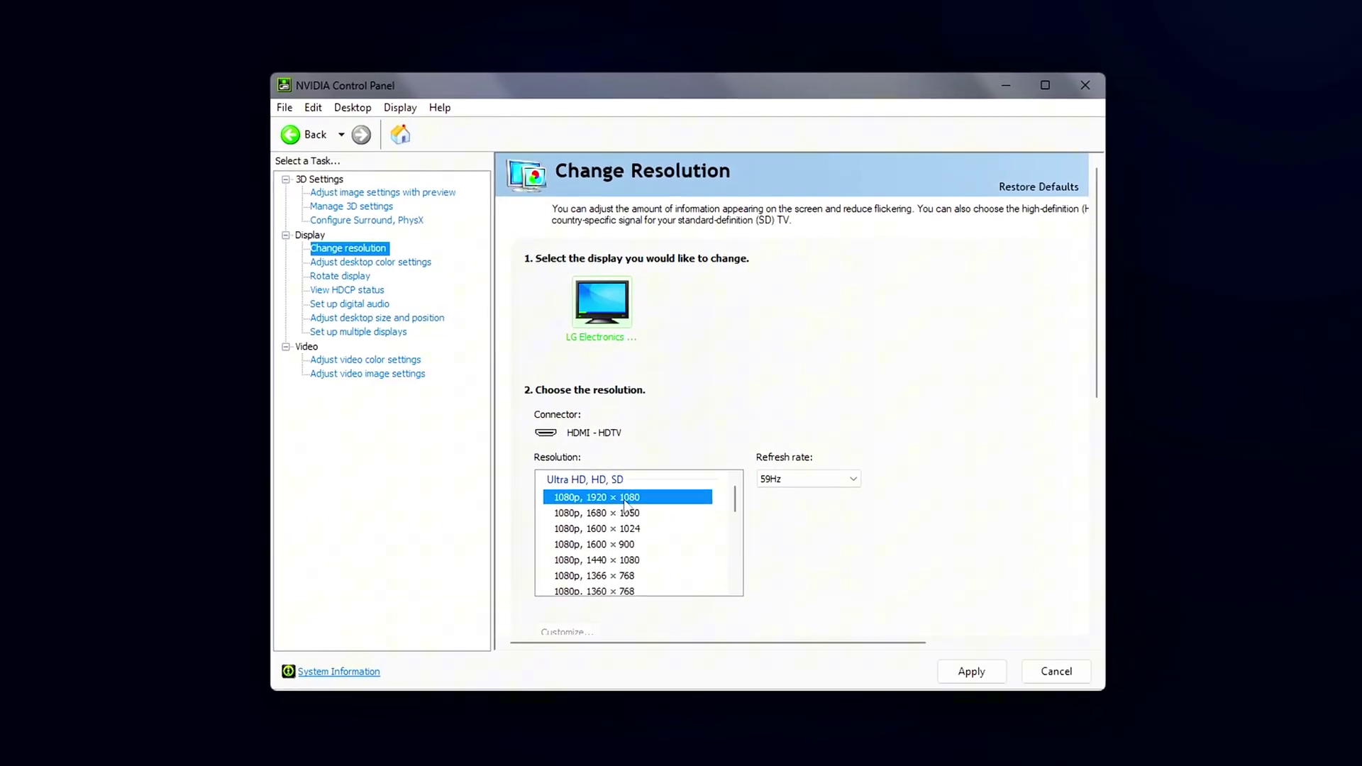
left_click(808, 479)
left_click(780, 495)
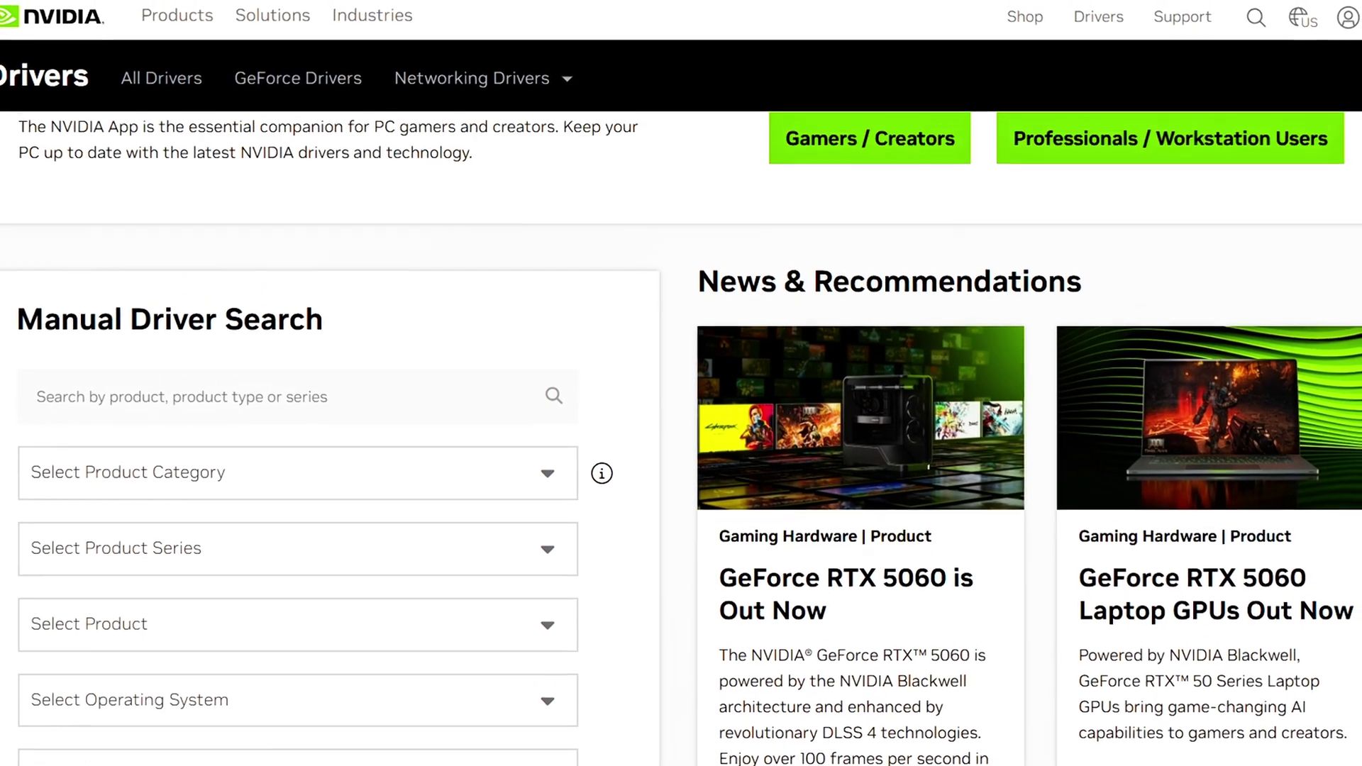
- Scroll through the NVIDIA Drivers web page
scroll(681, 425, "down", 10)
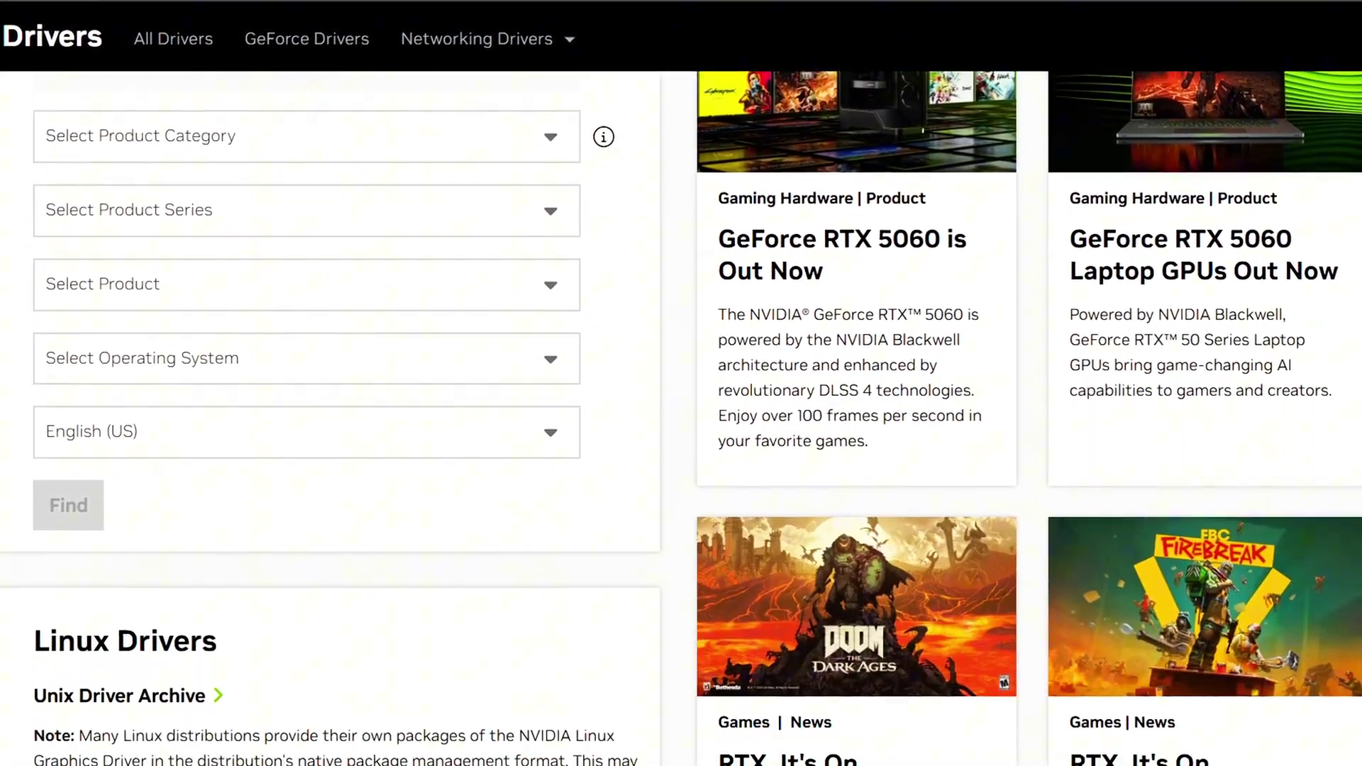
scroll(682, 426, "up", 6)
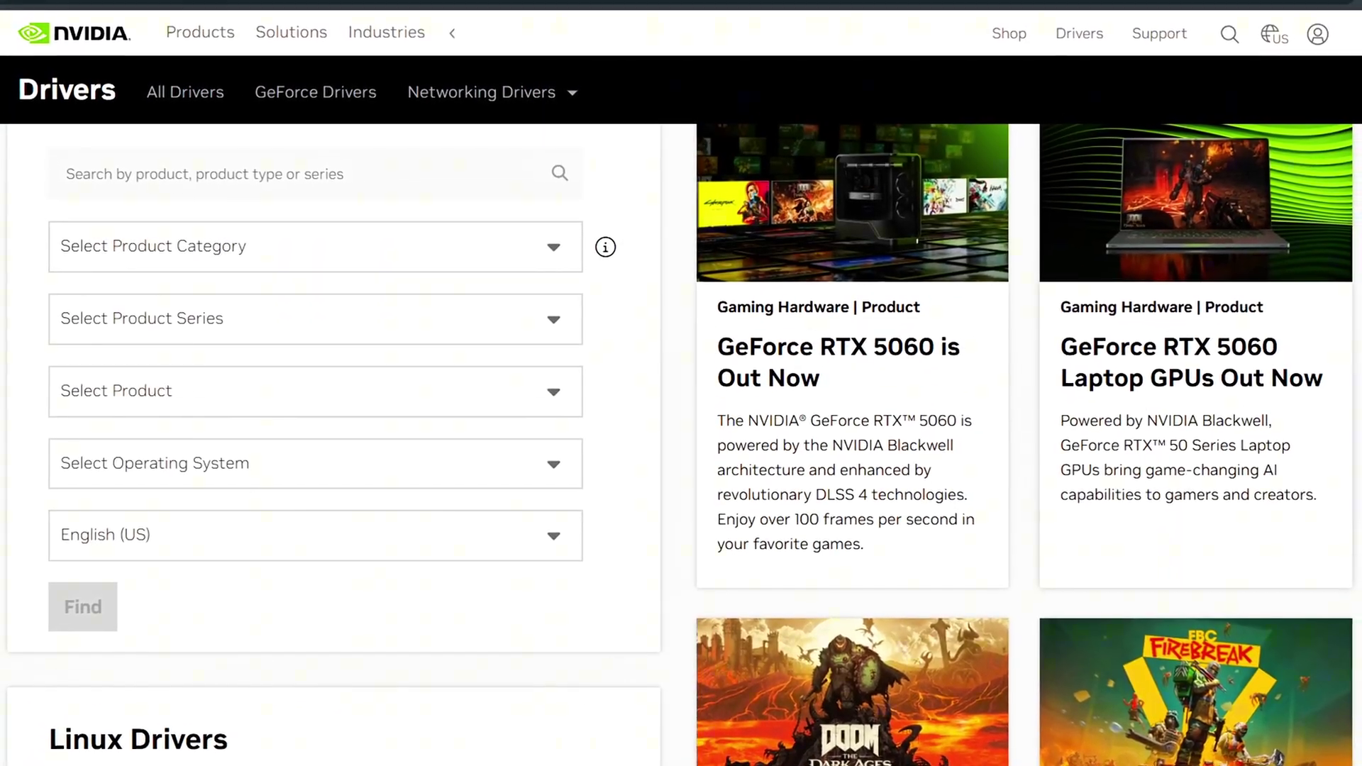
scroll(681, 425, "up", 2)
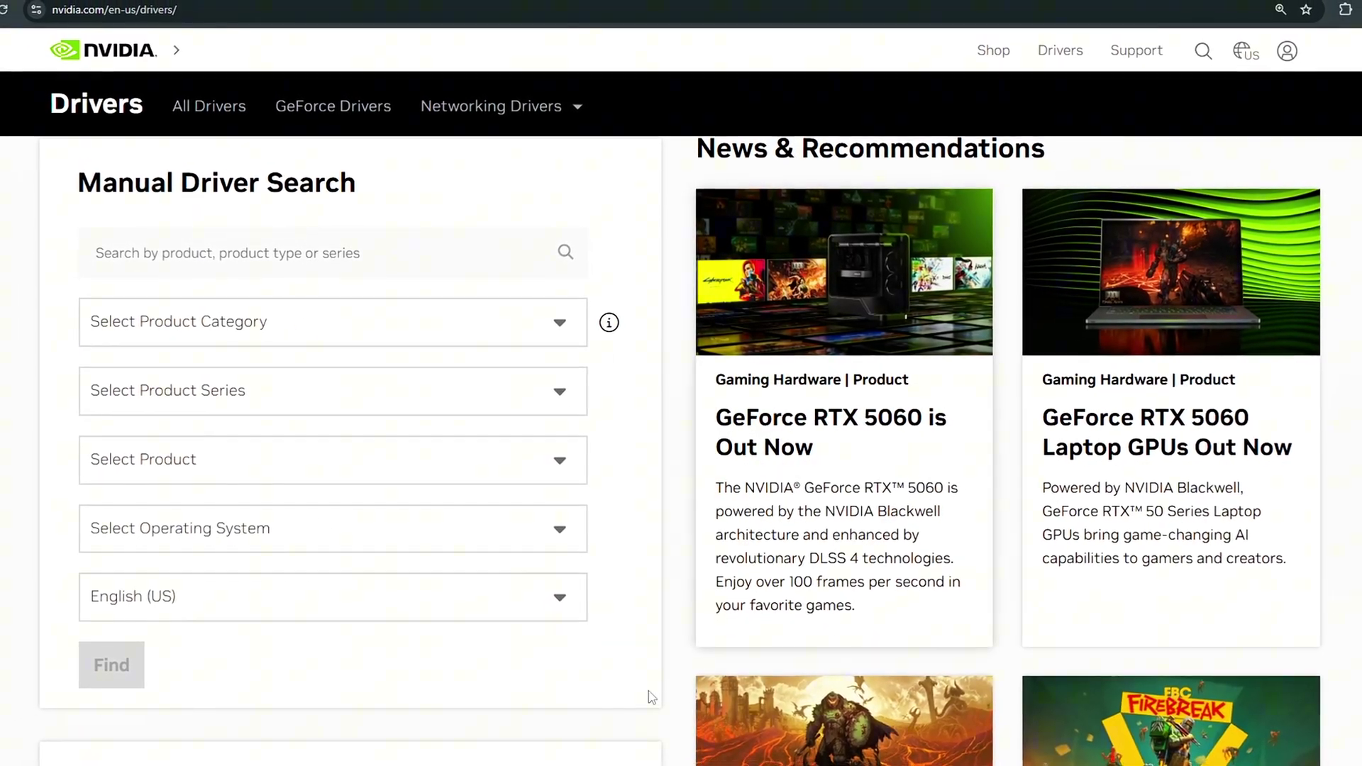
- Check Task Manager's Performance graphs, then select the NVIDIA Graphics Driver-only install
right_click(369, 759)
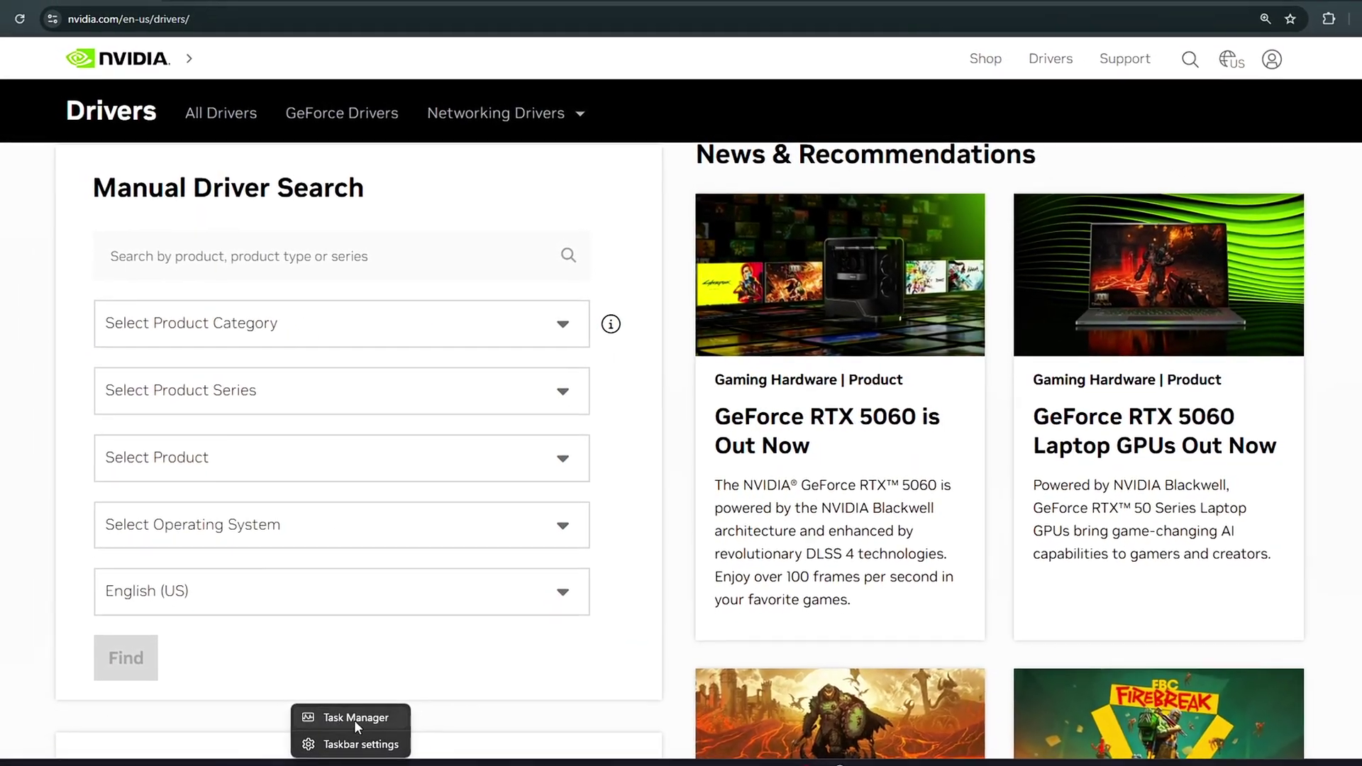
left_click(539, 688)
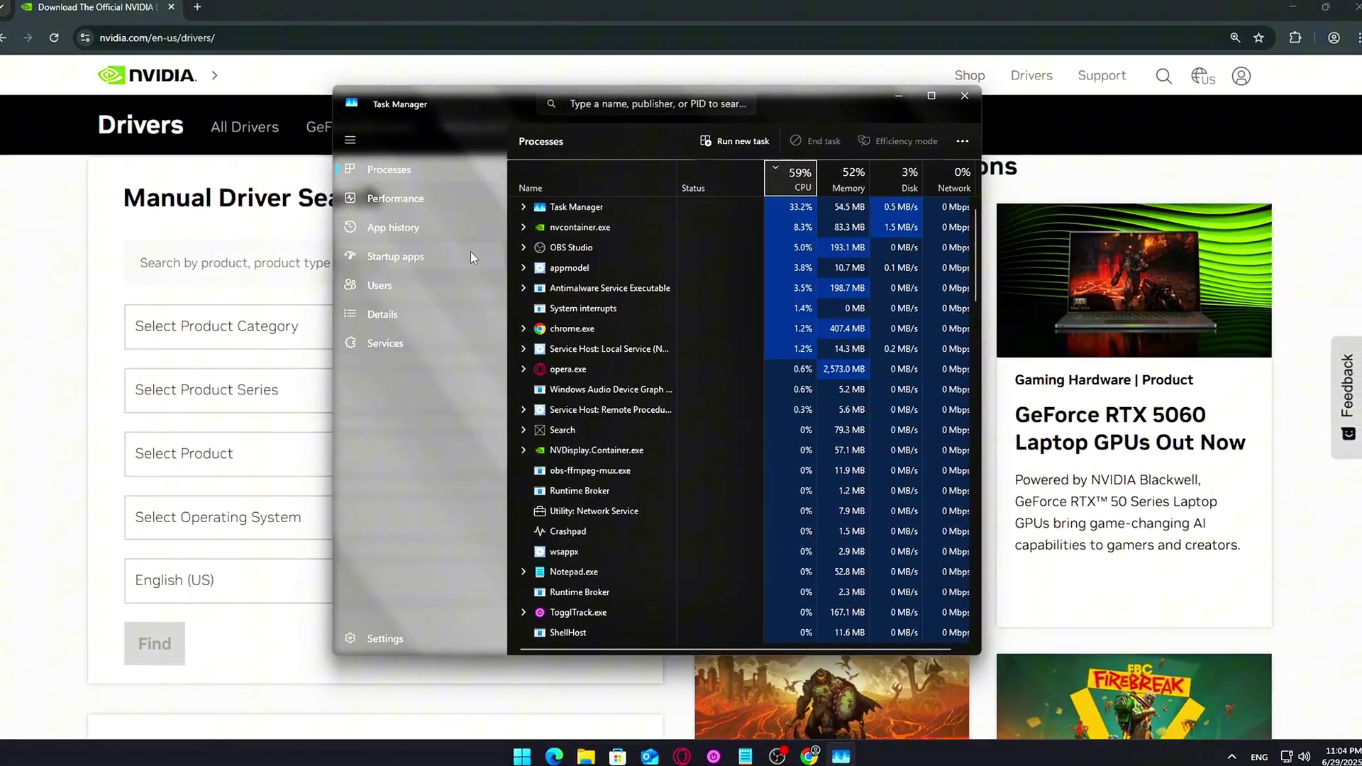
left_click(376, 201)
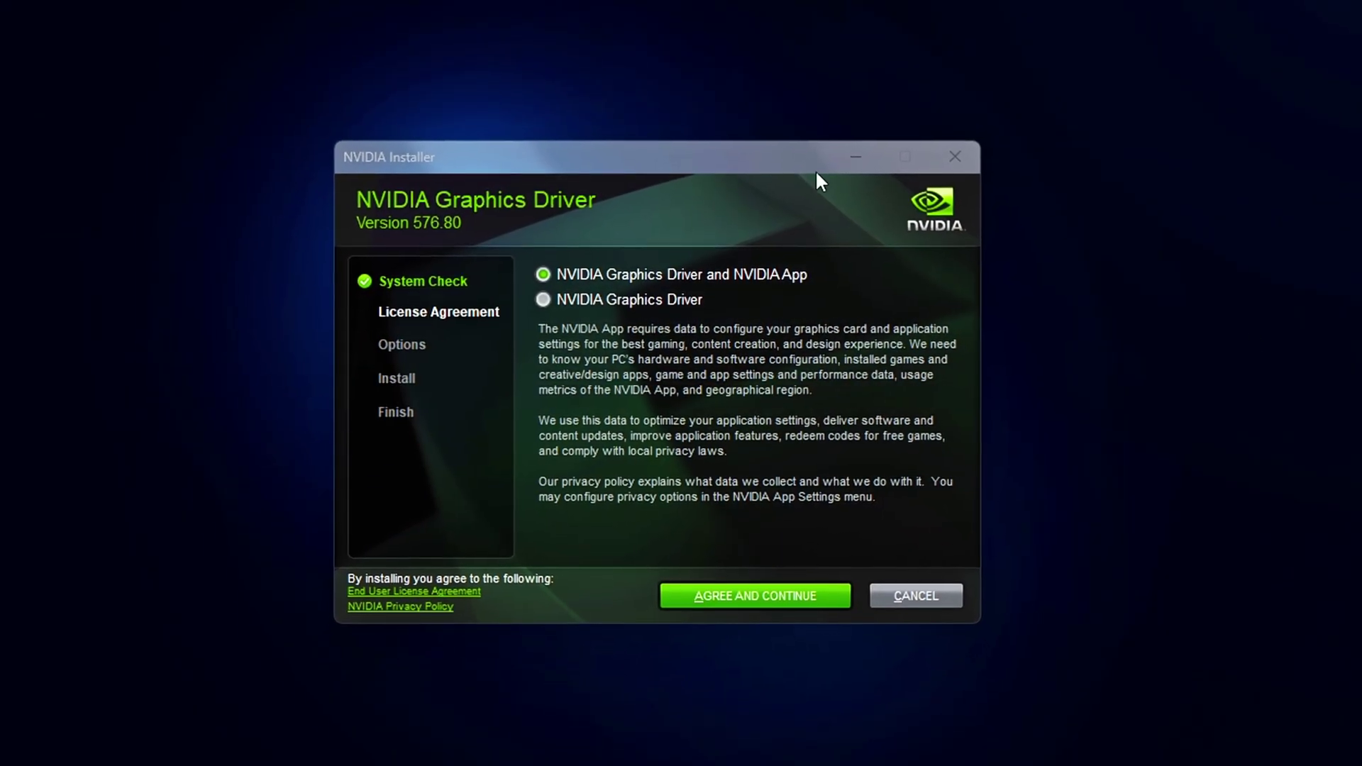
left_click(649, 301)
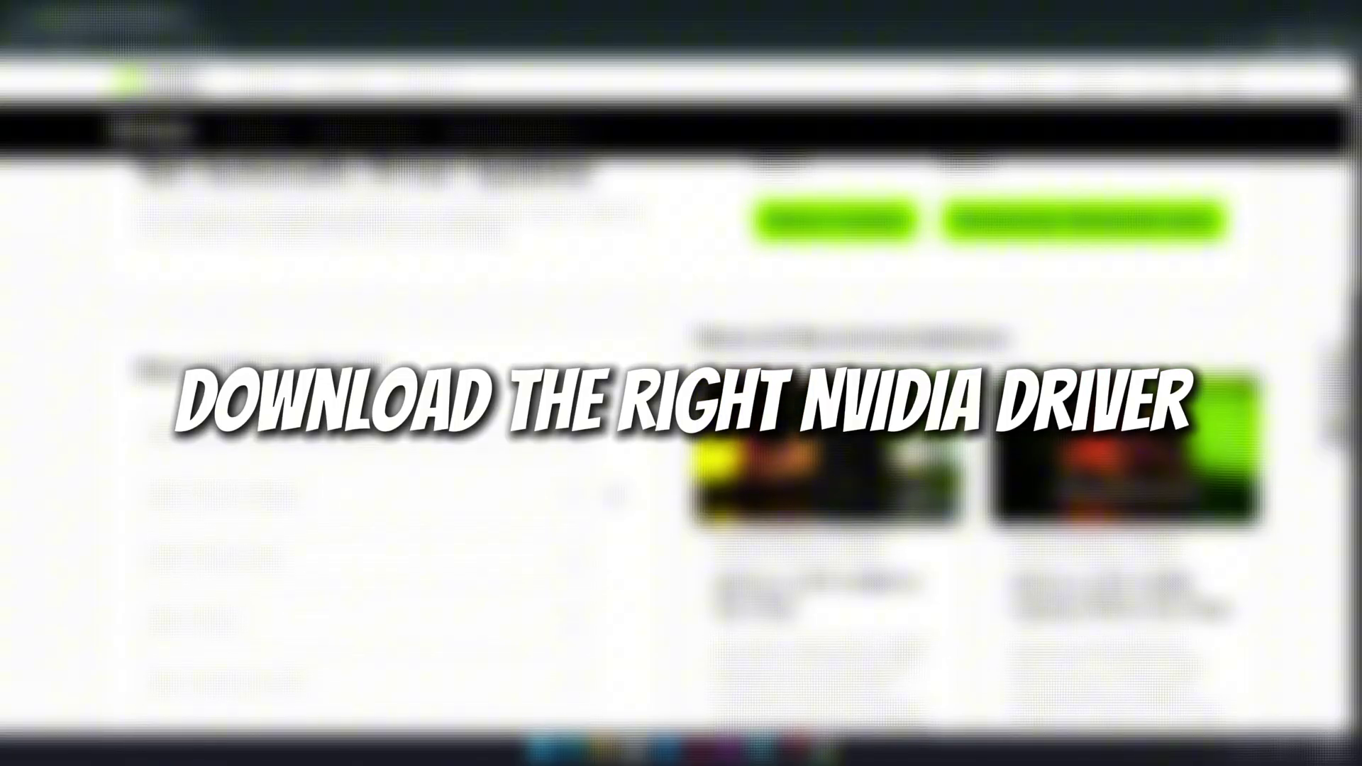
- Scroll the NVIDIA drivers page and launch Task Manager from the taskbar menu
scroll(681, 426, "down", 8)
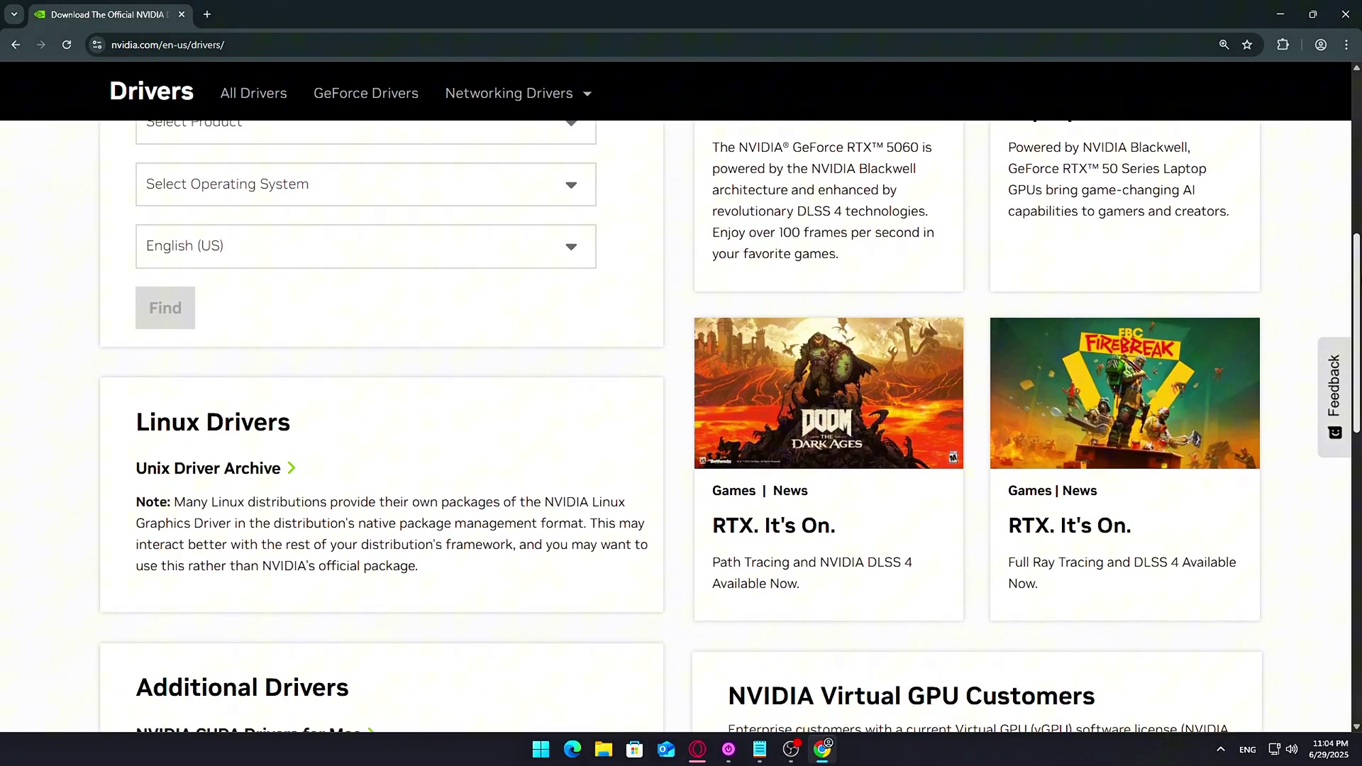
scroll(1182, 236, "up", 4)
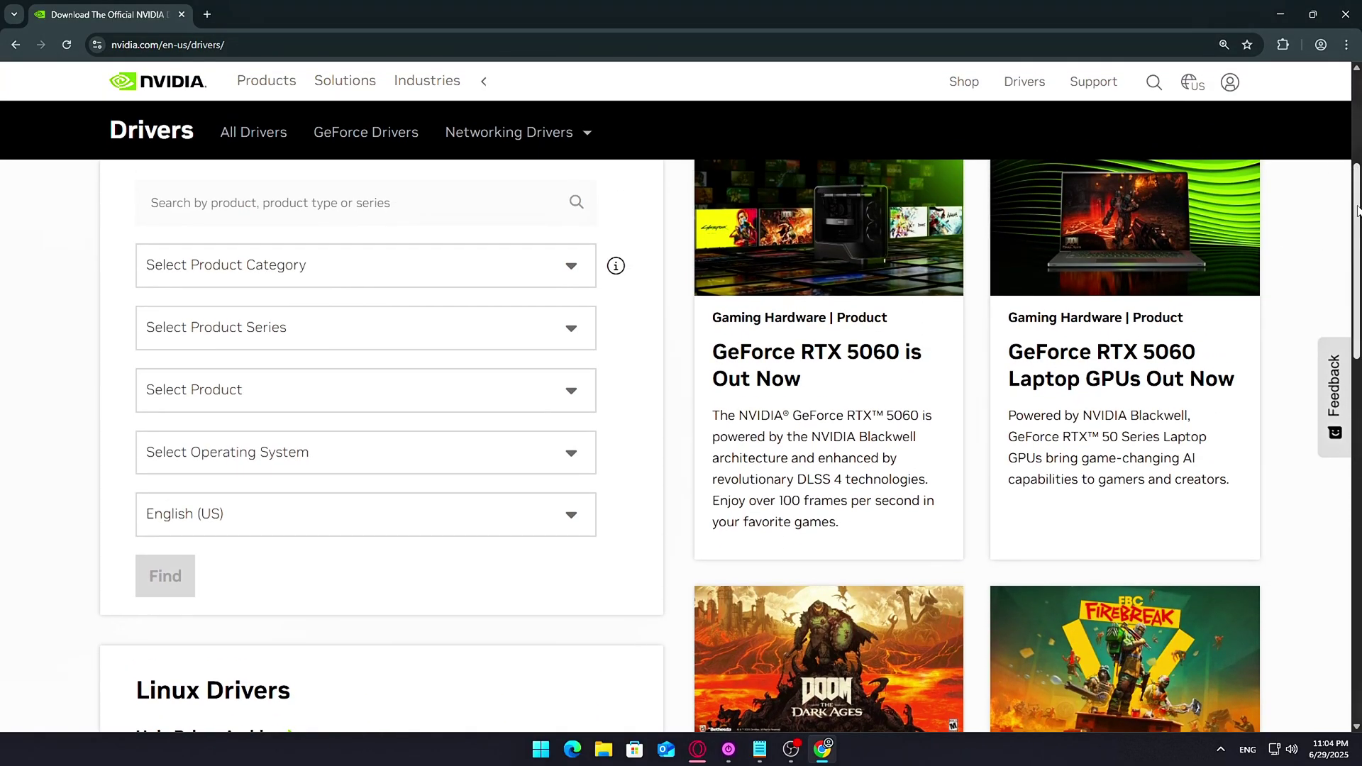
scroll(486, 319, "up", 1)
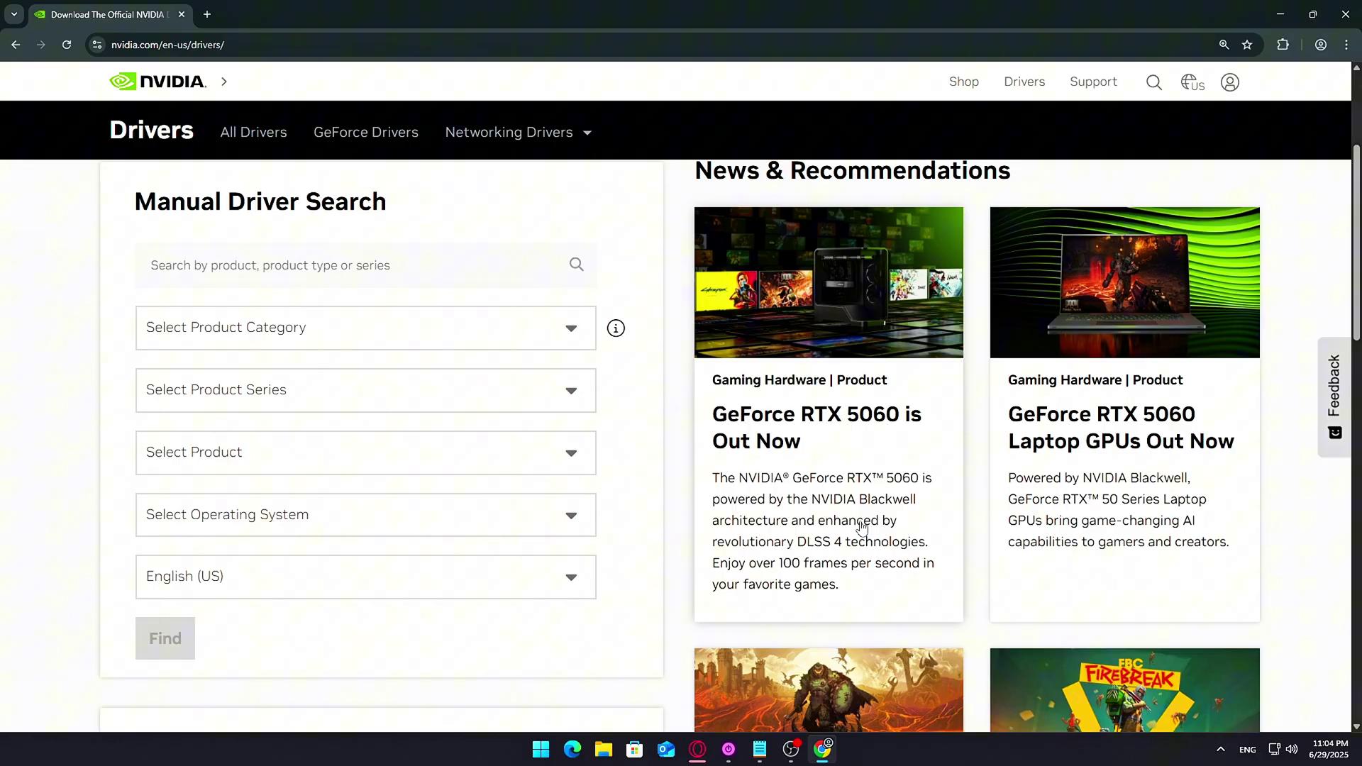
right_click(320, 750)
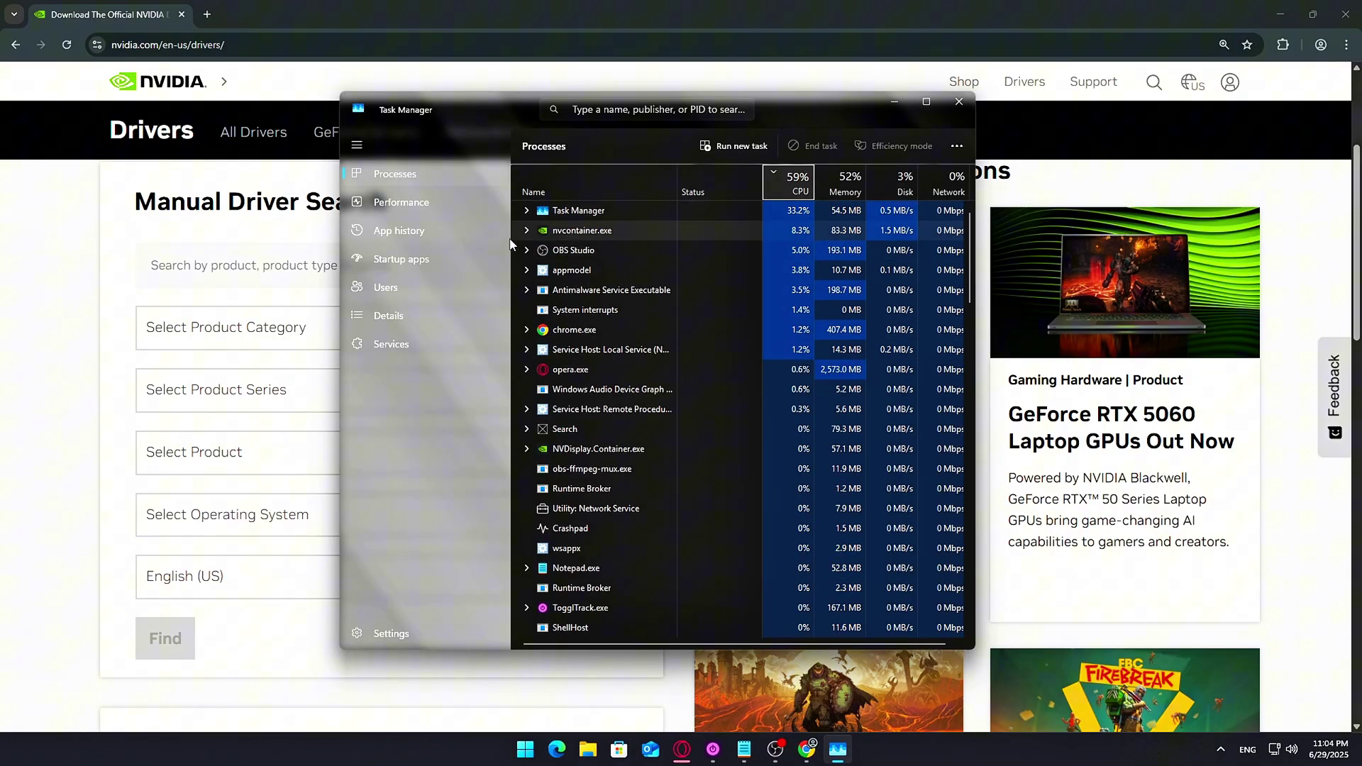
- Show the Performance page's GPU 0 graphs for the NVIDIA GeForce GTX 1650
left_click(376, 204)
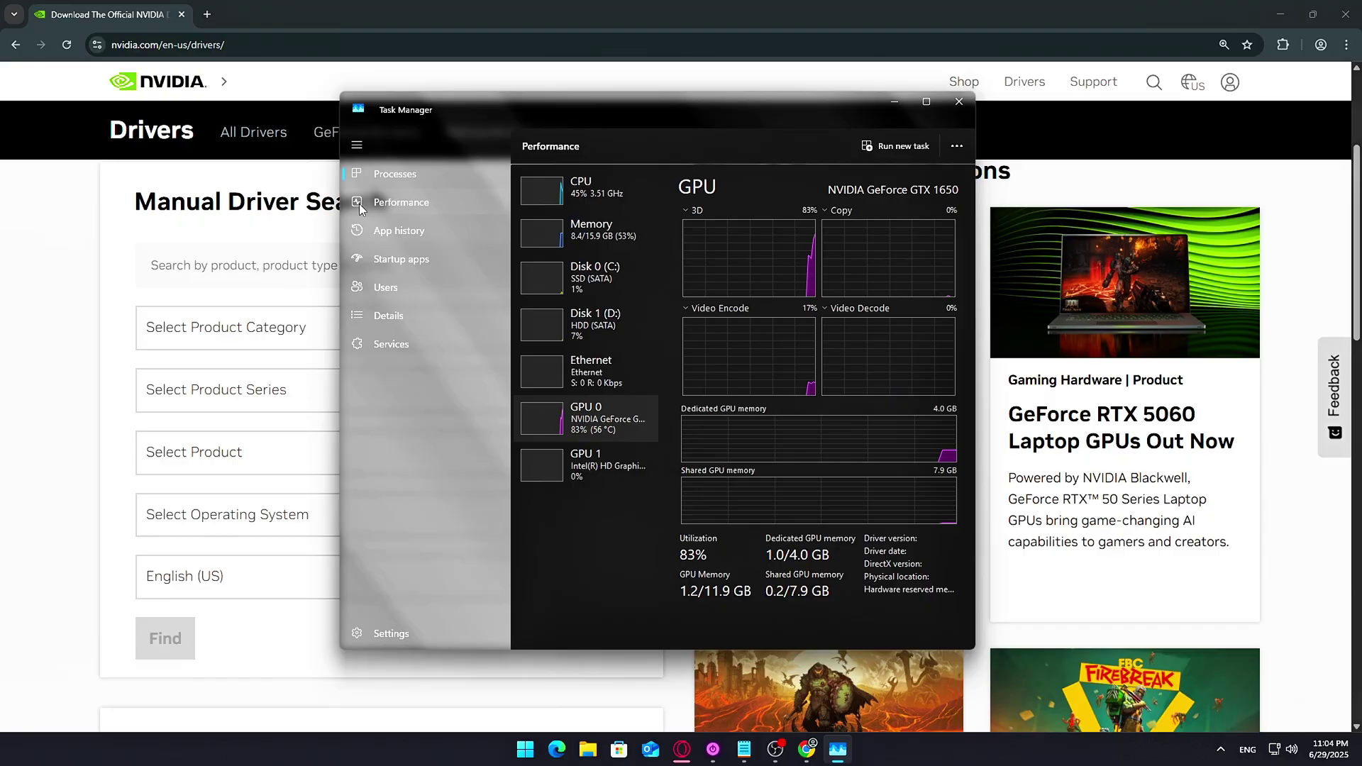
left_click(528, 205)
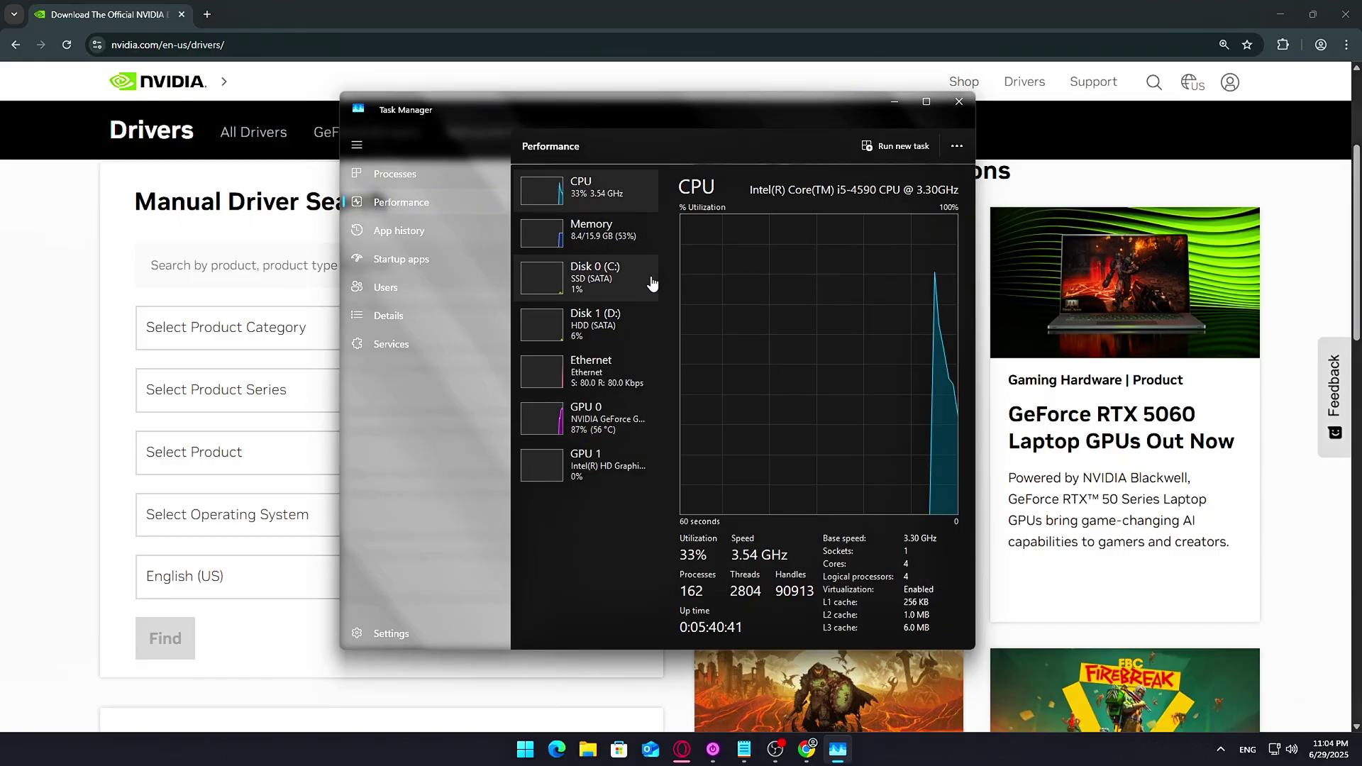
left_click(573, 423)
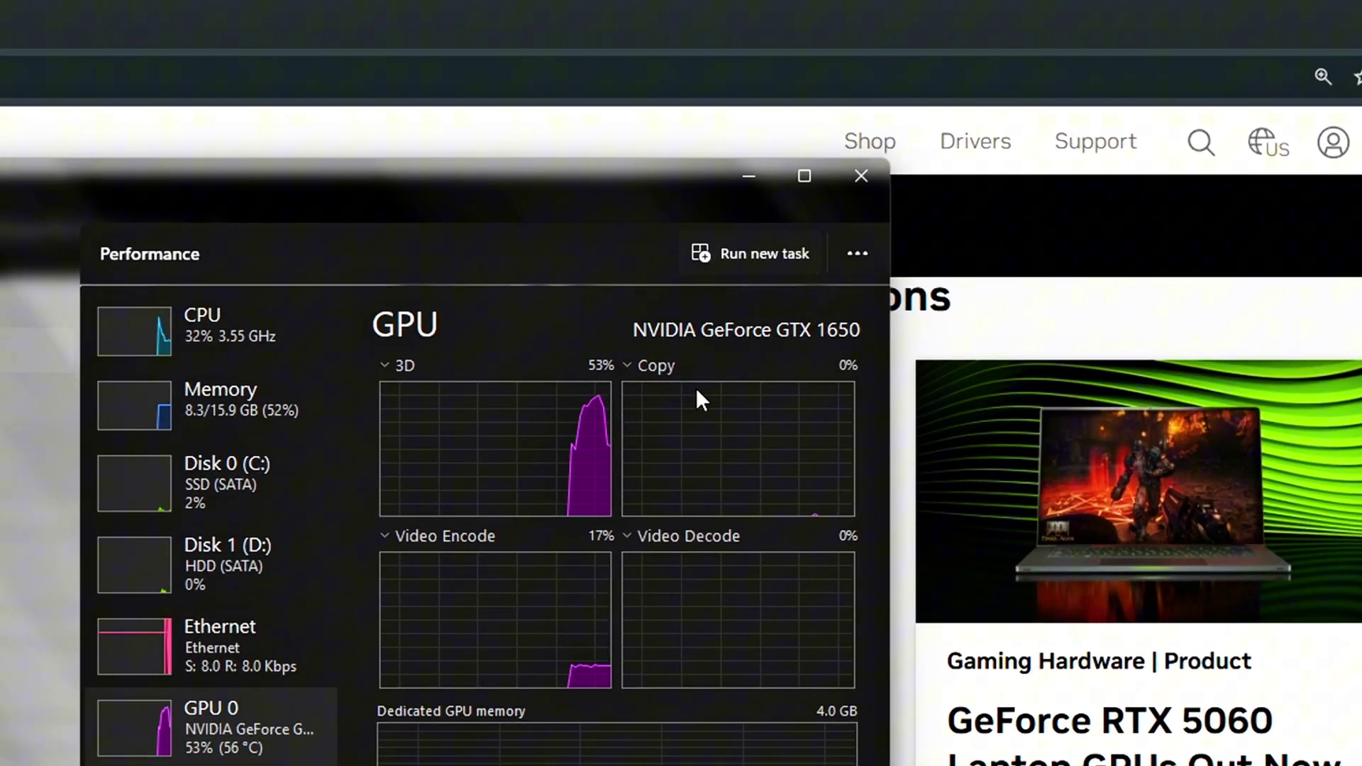
- Close Task Manager and search drivers for the GeForce GTX 1650 in the GeForce category
left_click(847, 182)
left_click(41, 586)
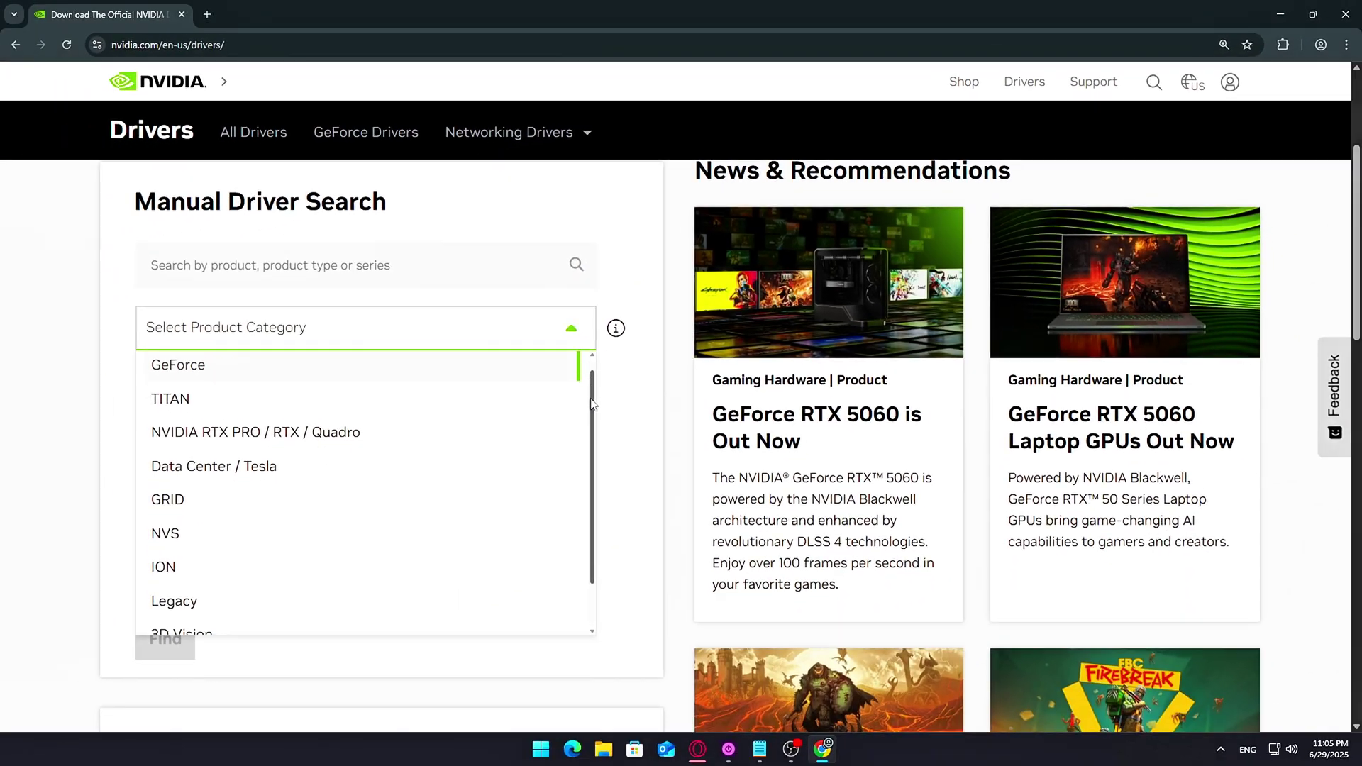
scroll(475, 580, "down", 2)
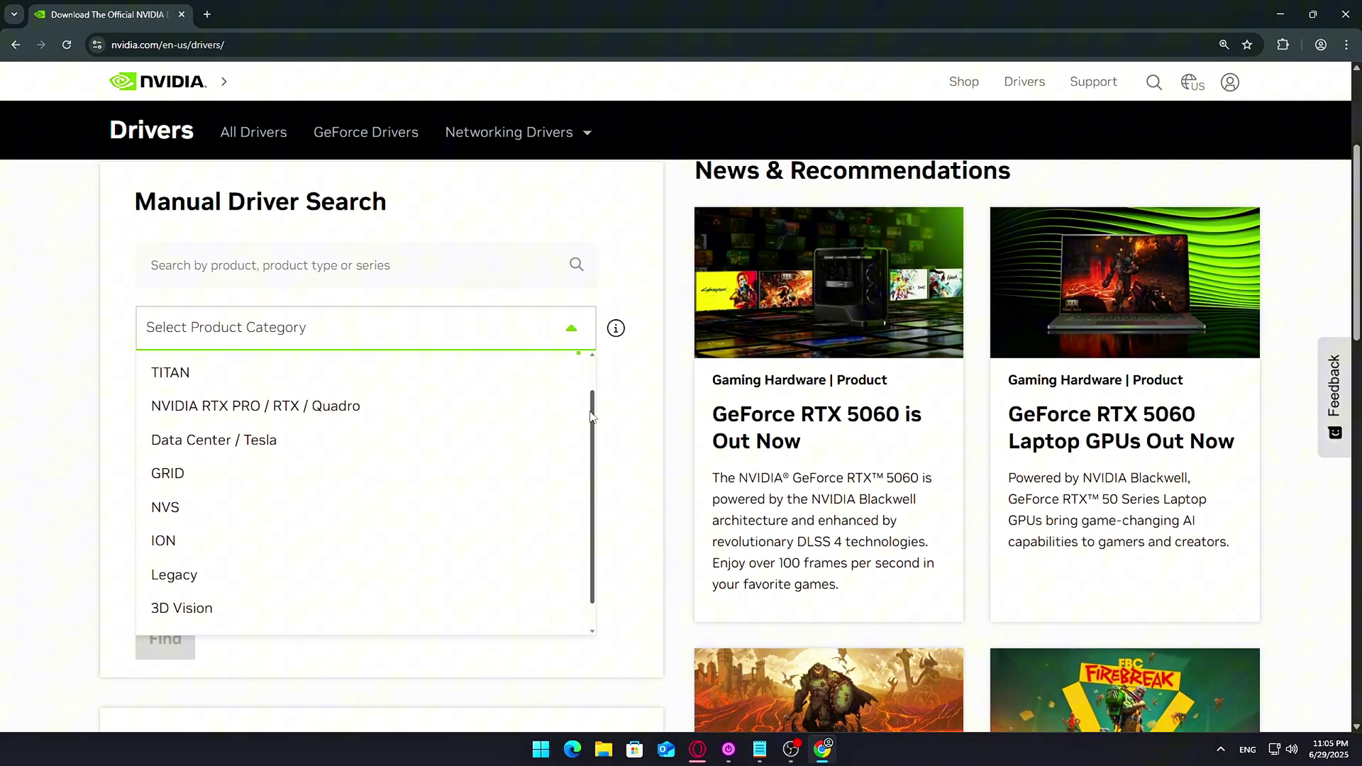
left_click(442, 377)
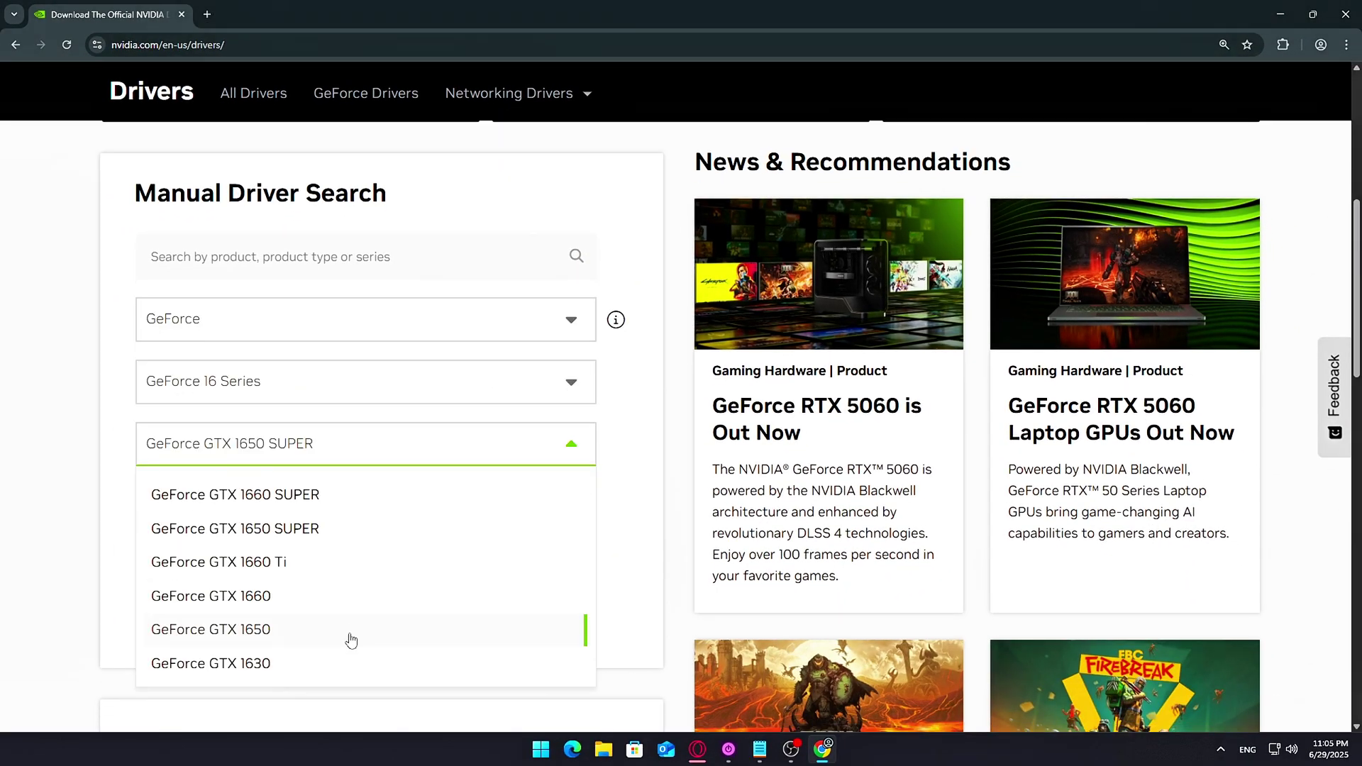
left_click(350, 631)
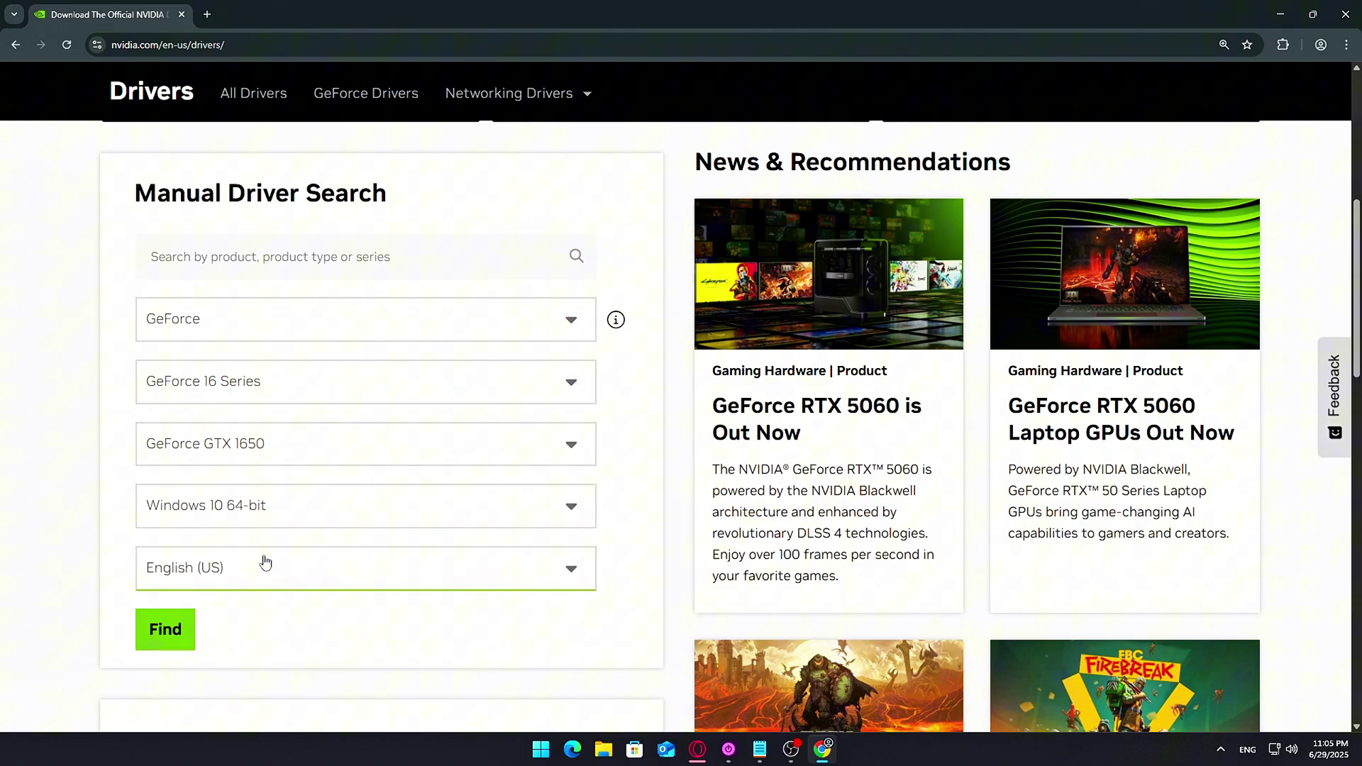
left_click(158, 638)
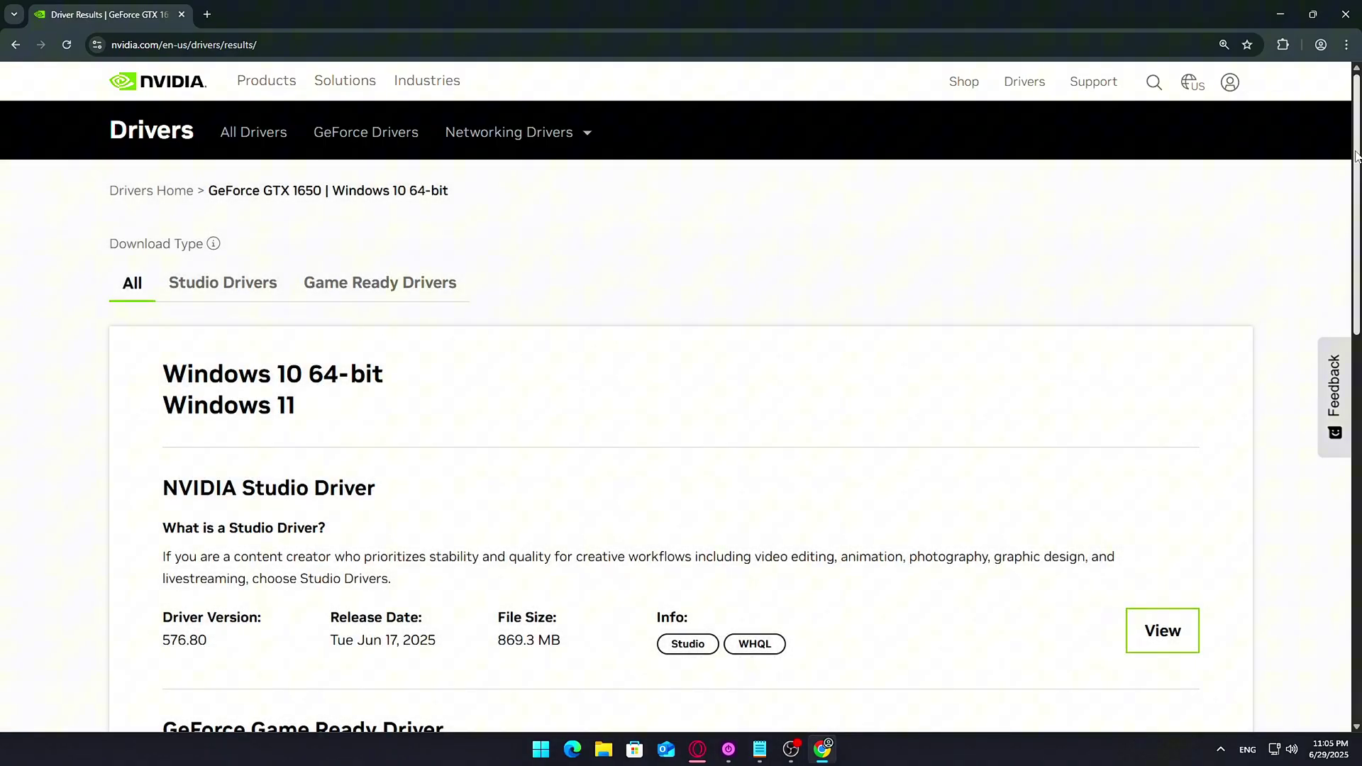
- Scroll the search results and download the Game Ready Driver 576.80
scroll(1356, 154, "down", 7)
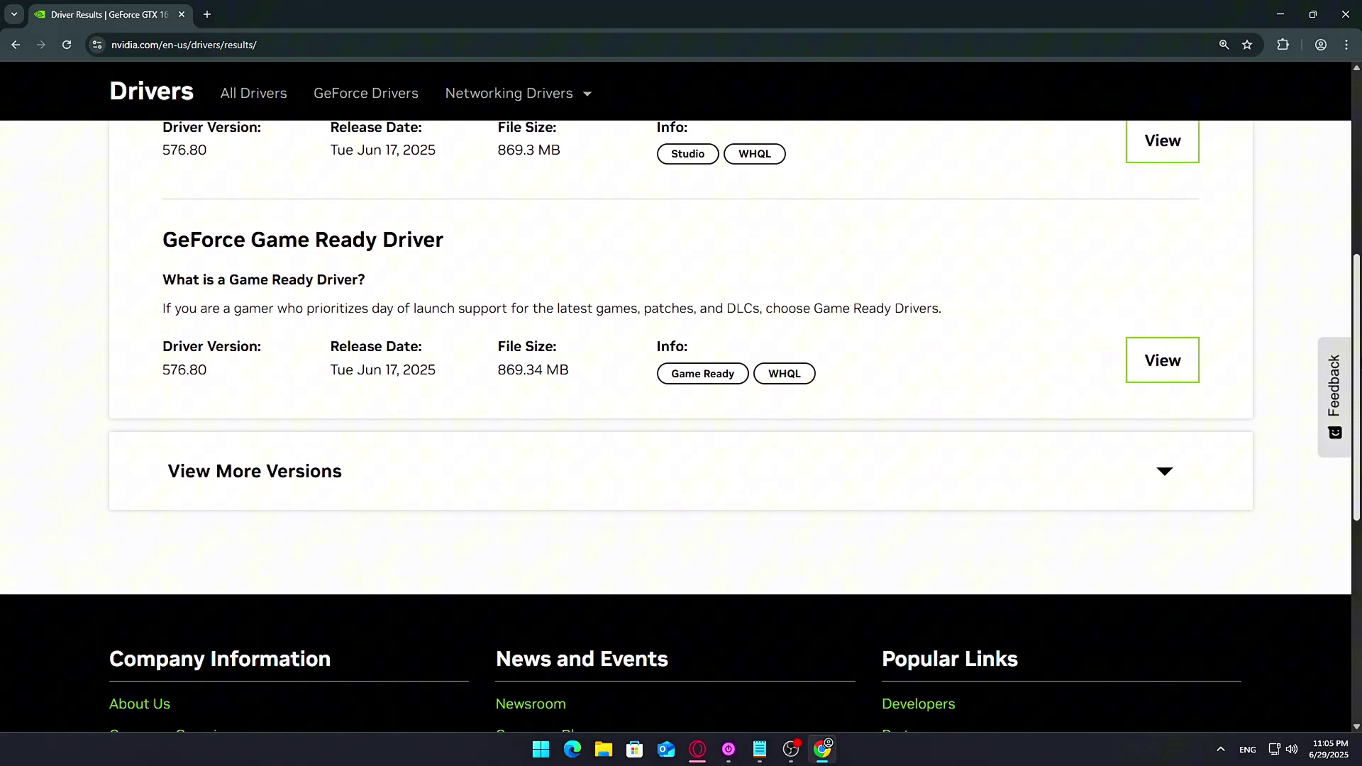
scroll(1342, 142, "down", 2)
scroll(1342, 142, "up", 6)
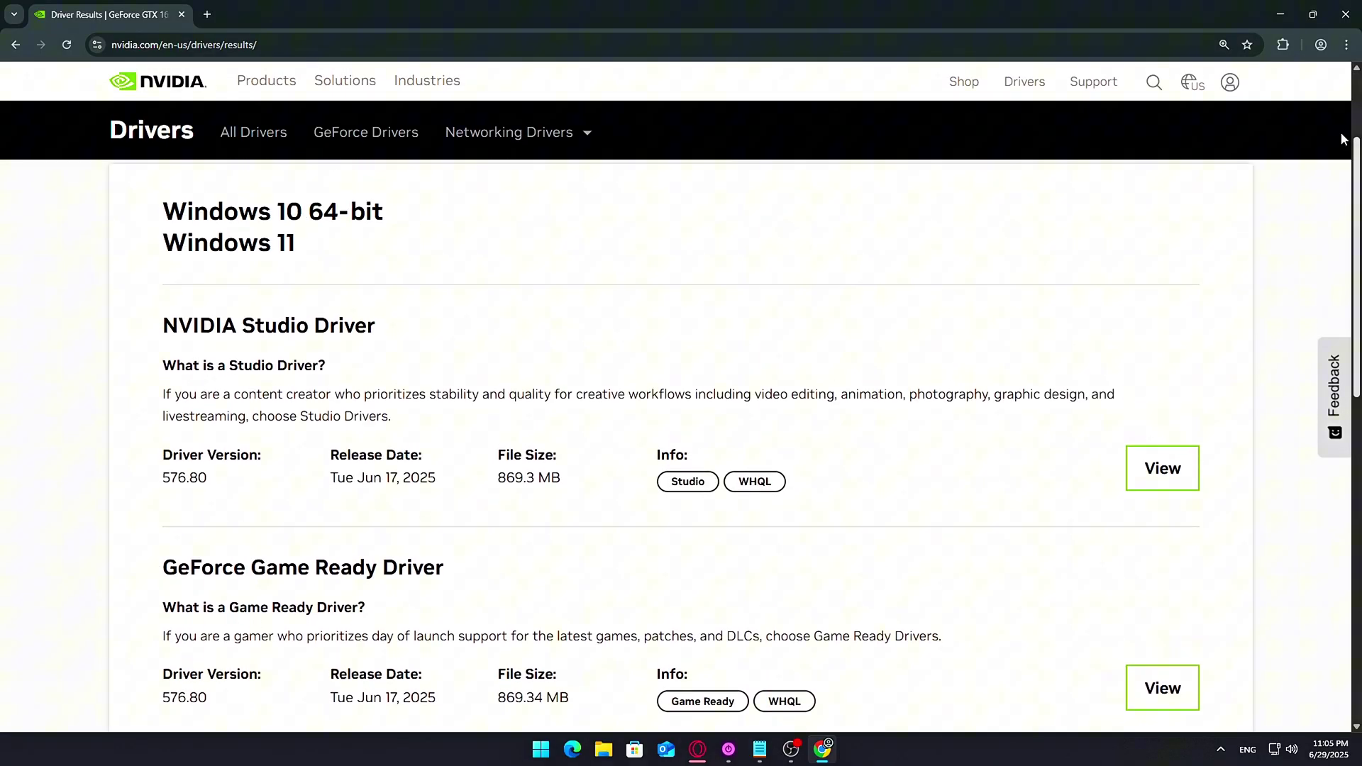
scroll(1332, 160, "down", 2)
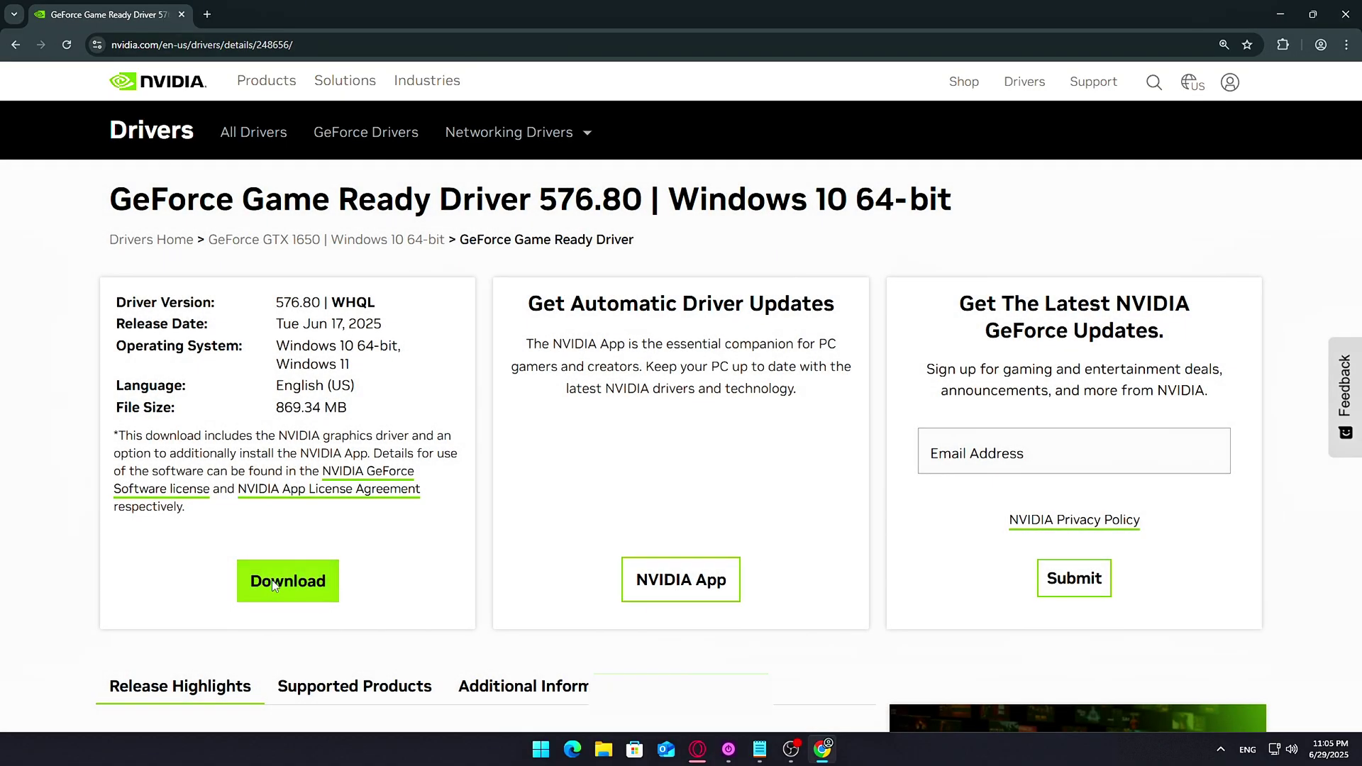
left_click(288, 580)
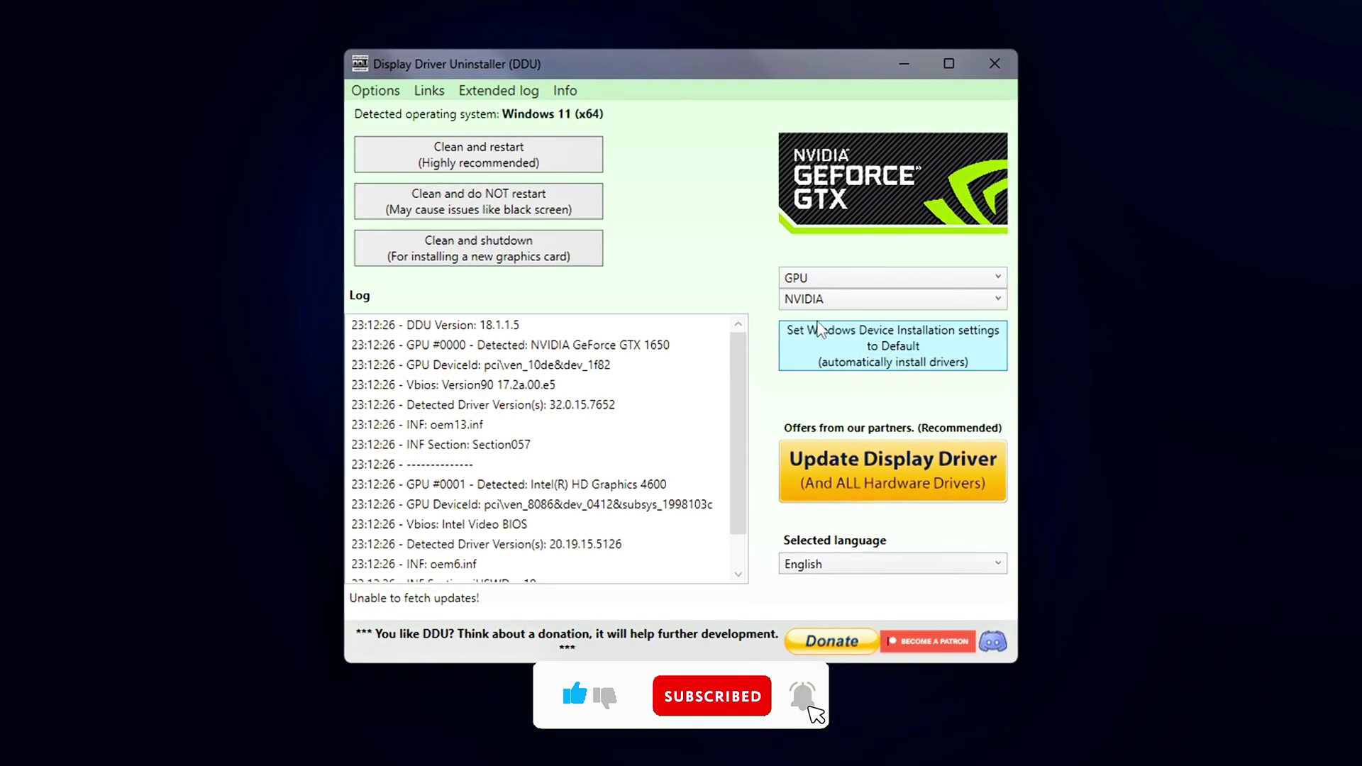
left_click(823, 299)
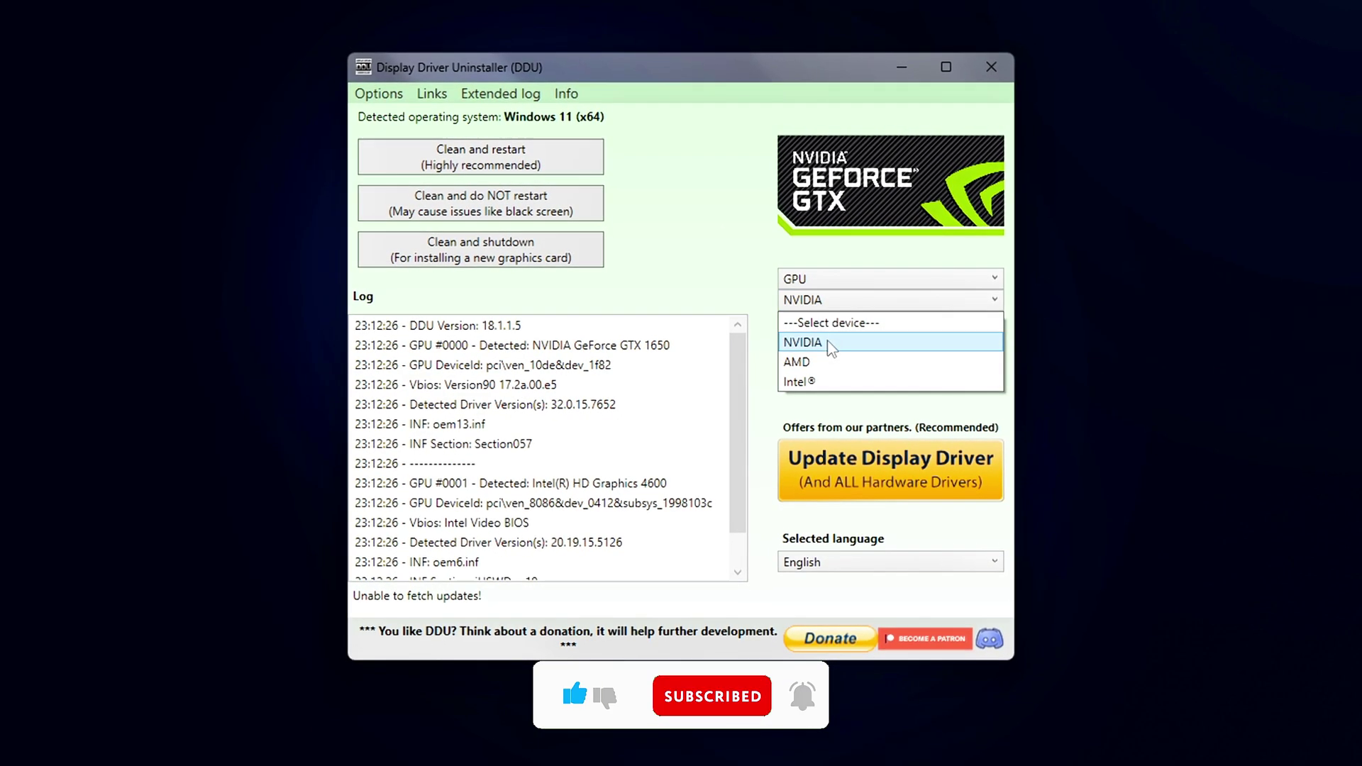
left_click(851, 361)
left_click(851, 301)
left_click(844, 318)
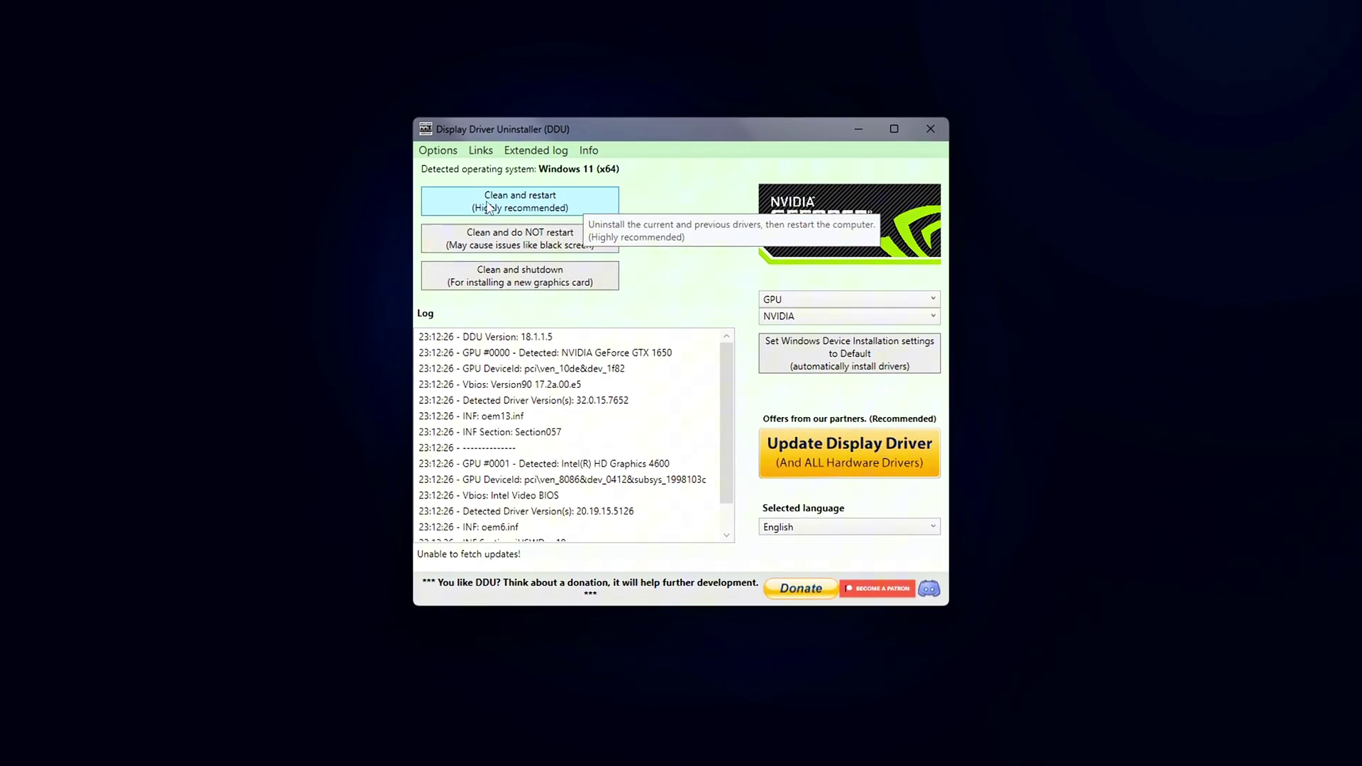
left_click(1025, 190)
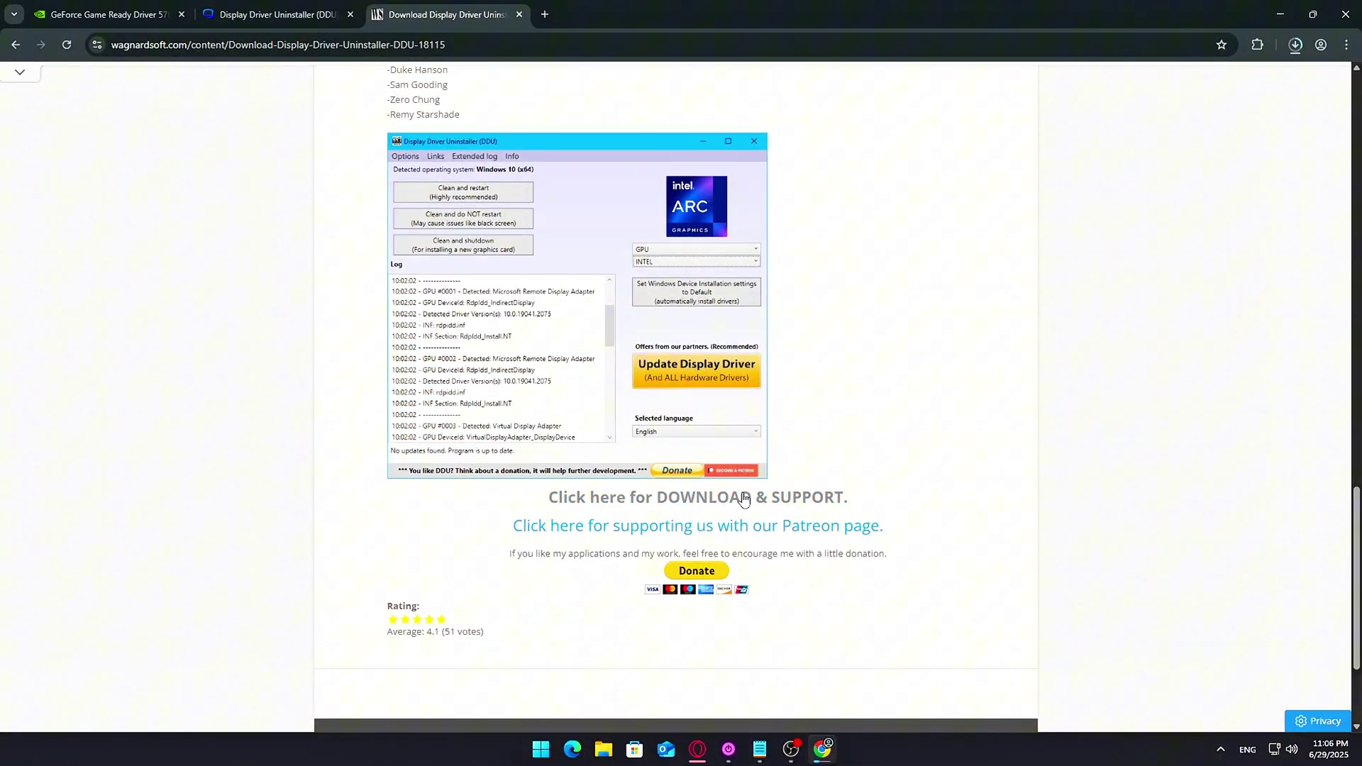
- Start the DDU 18.1.1.5 download from the Guru3D page and check its progress
left_click(743, 498)
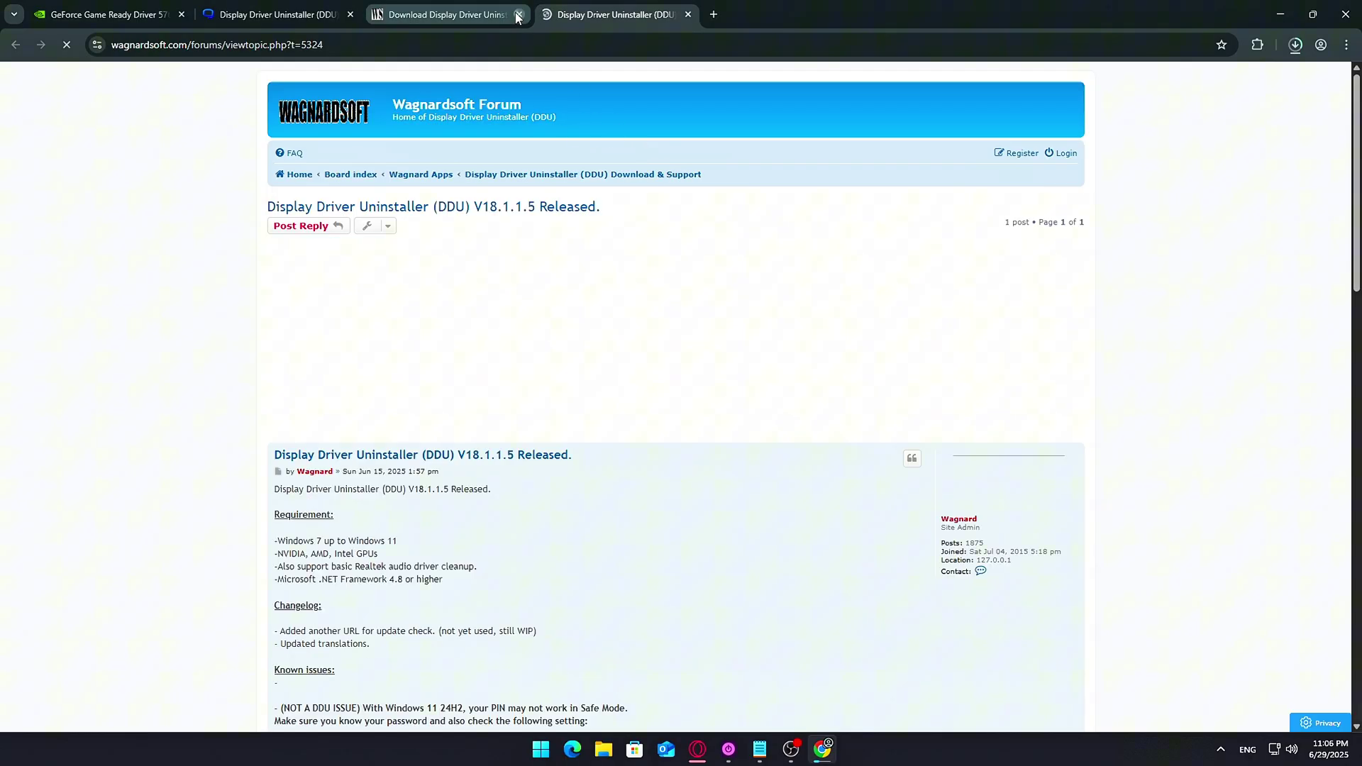
left_click(518, 15)
scroll(700, 317, "down", 7)
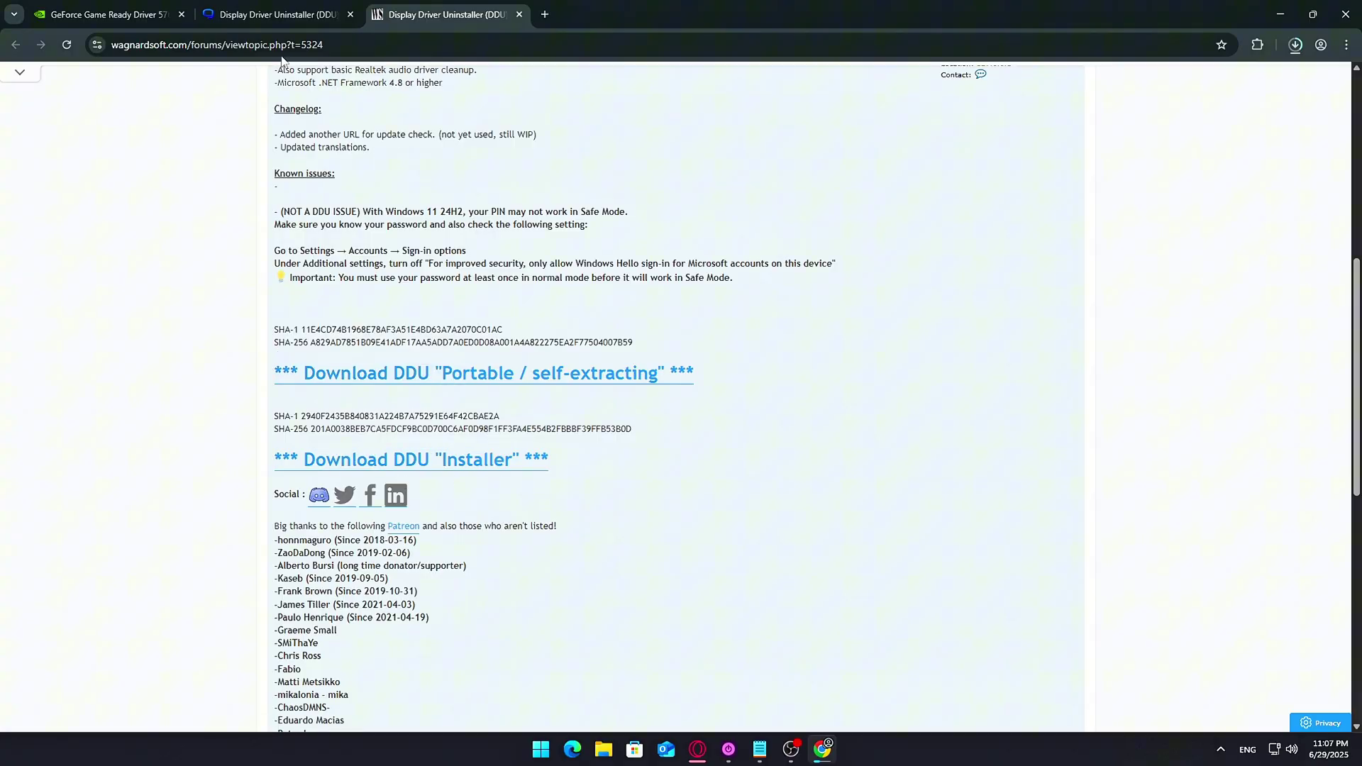
left_click(278, 15)
scroll(716, 441, "down", 2)
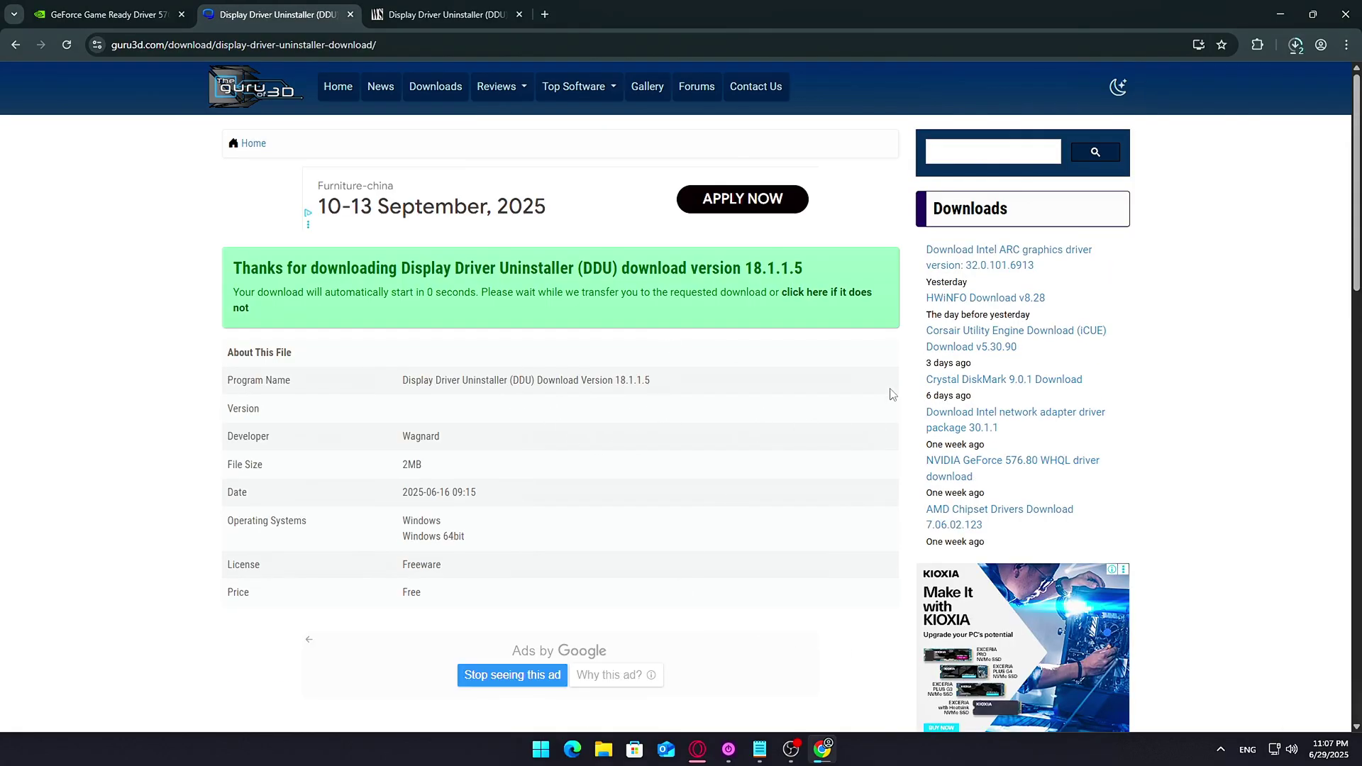
left_click(1297, 47)
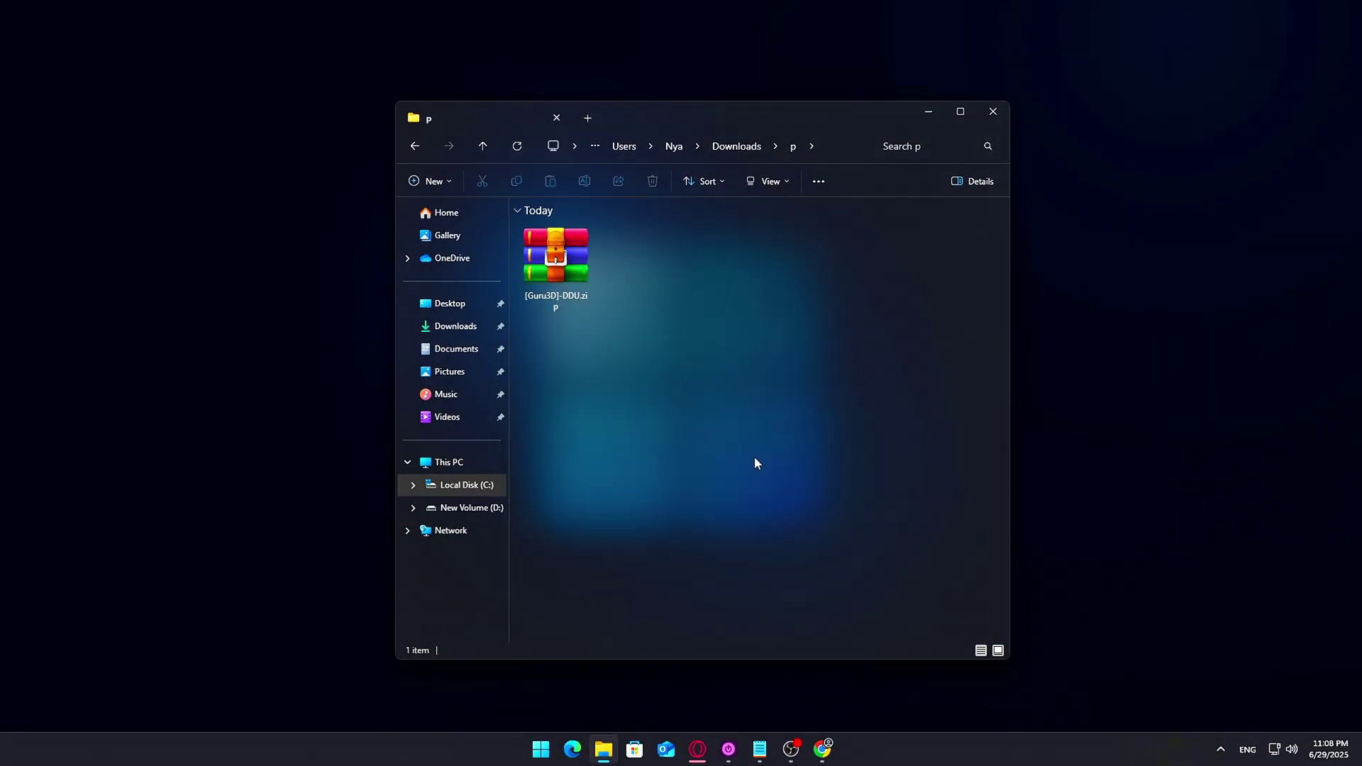
- Extract the DDU zip into a [Guru3D]-DDU folder and open that folder
right_click(560, 286)
mouse_move(705, 531)
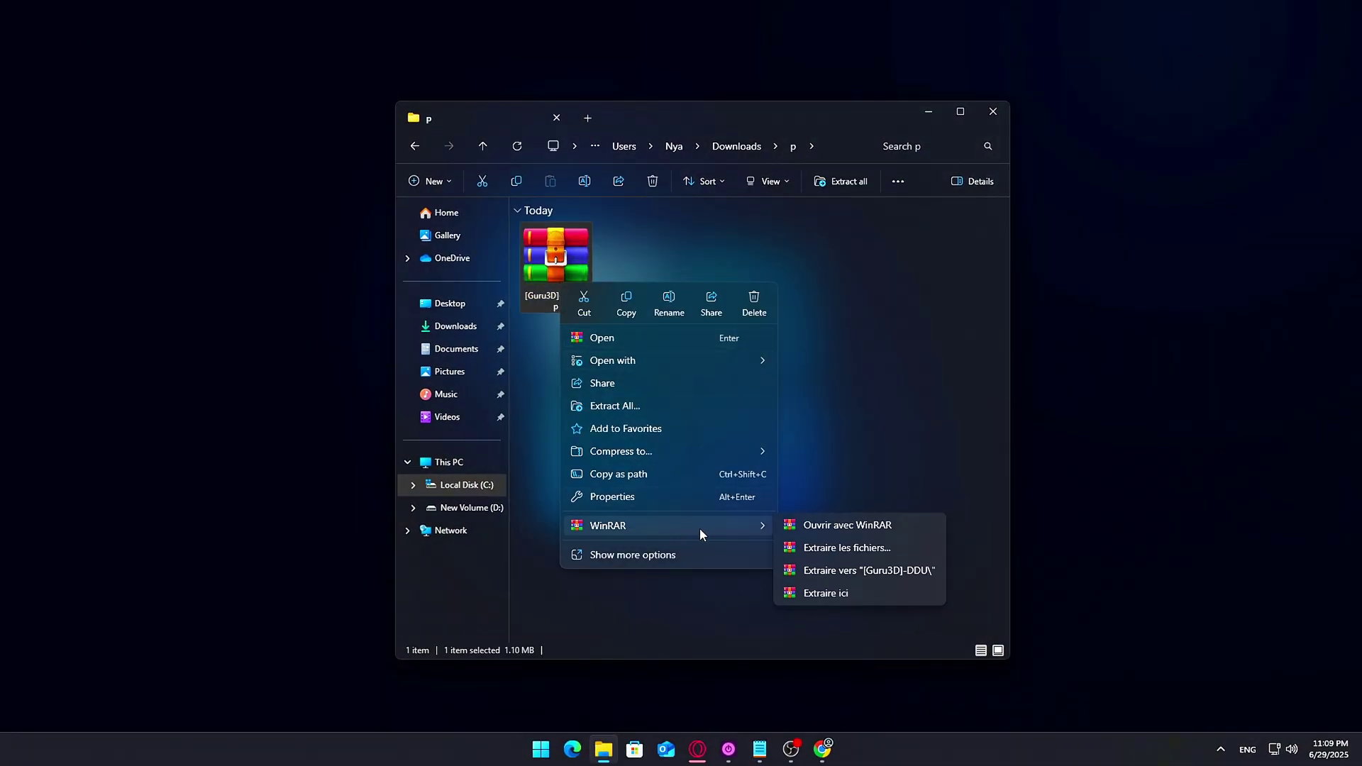
left_click(876, 575)
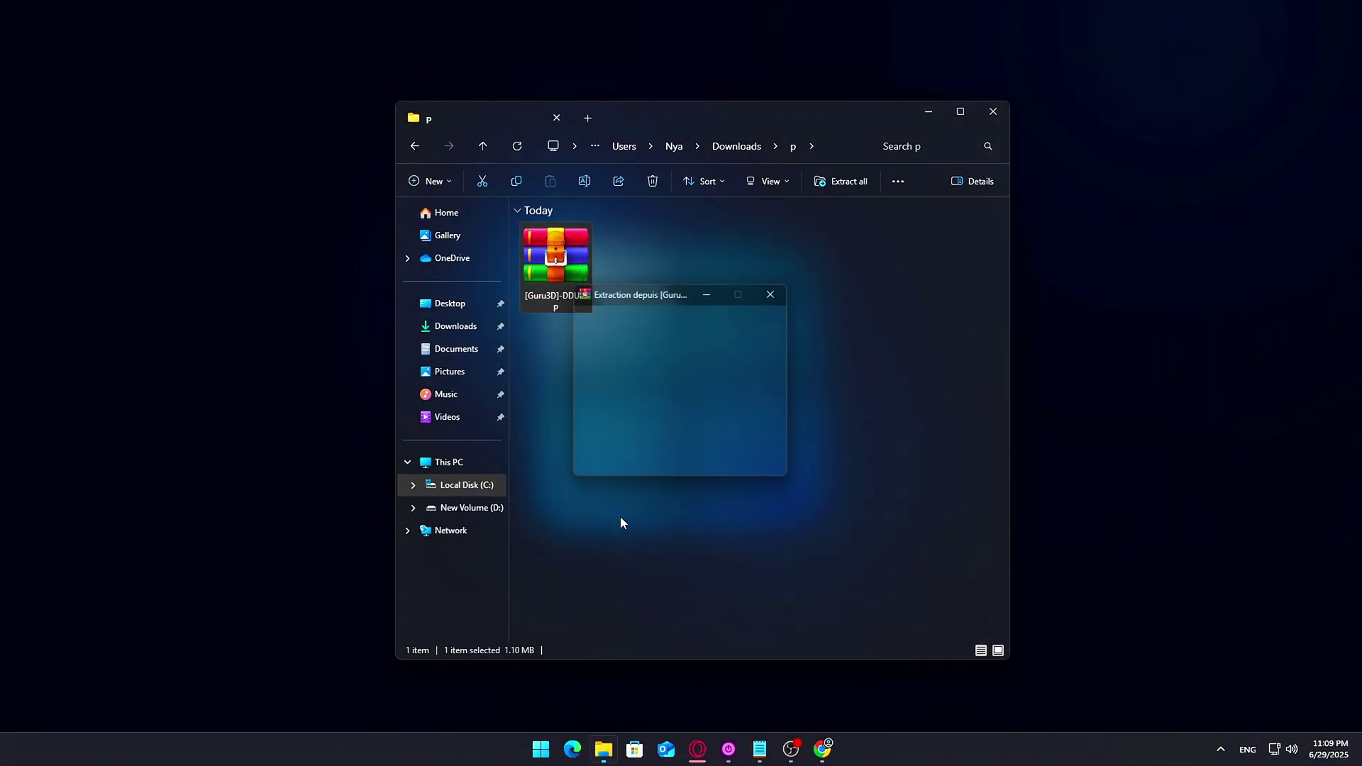
double_click(563, 292)
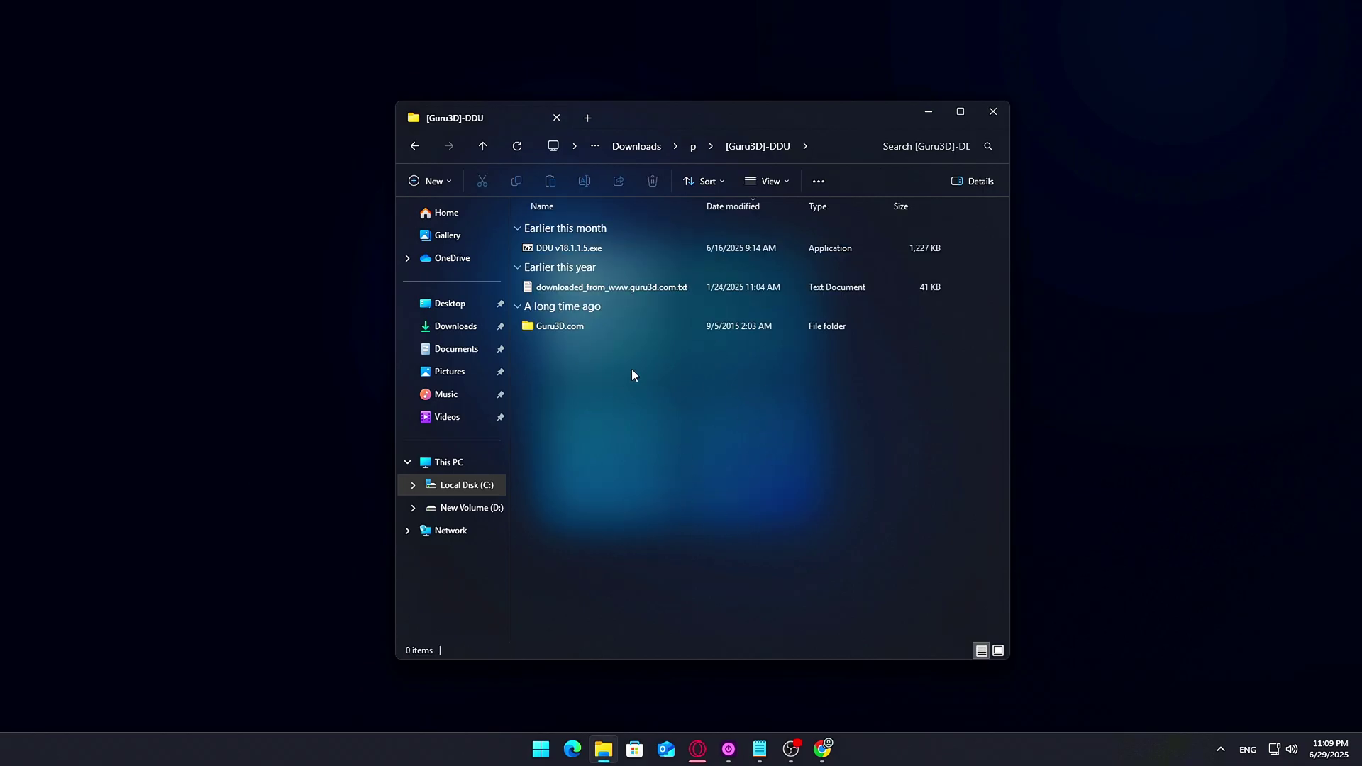
- Run DDU v18.1.1.5.exe and extract it into the [Guru3D]-DDU folder
left_click(603, 239)
key("ctrl+shift+4")
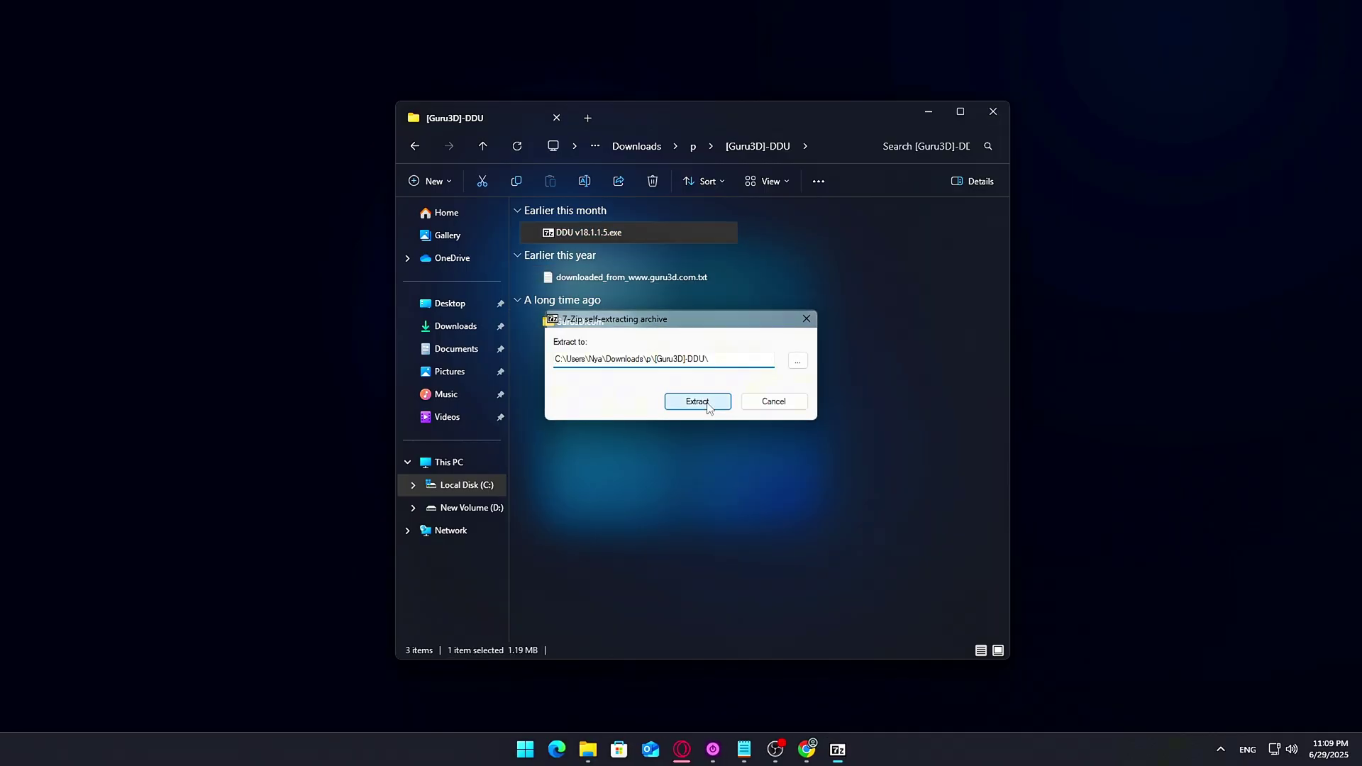
left_click(707, 406)
left_click(757, 234)
scroll(733, 450, "up", 3)
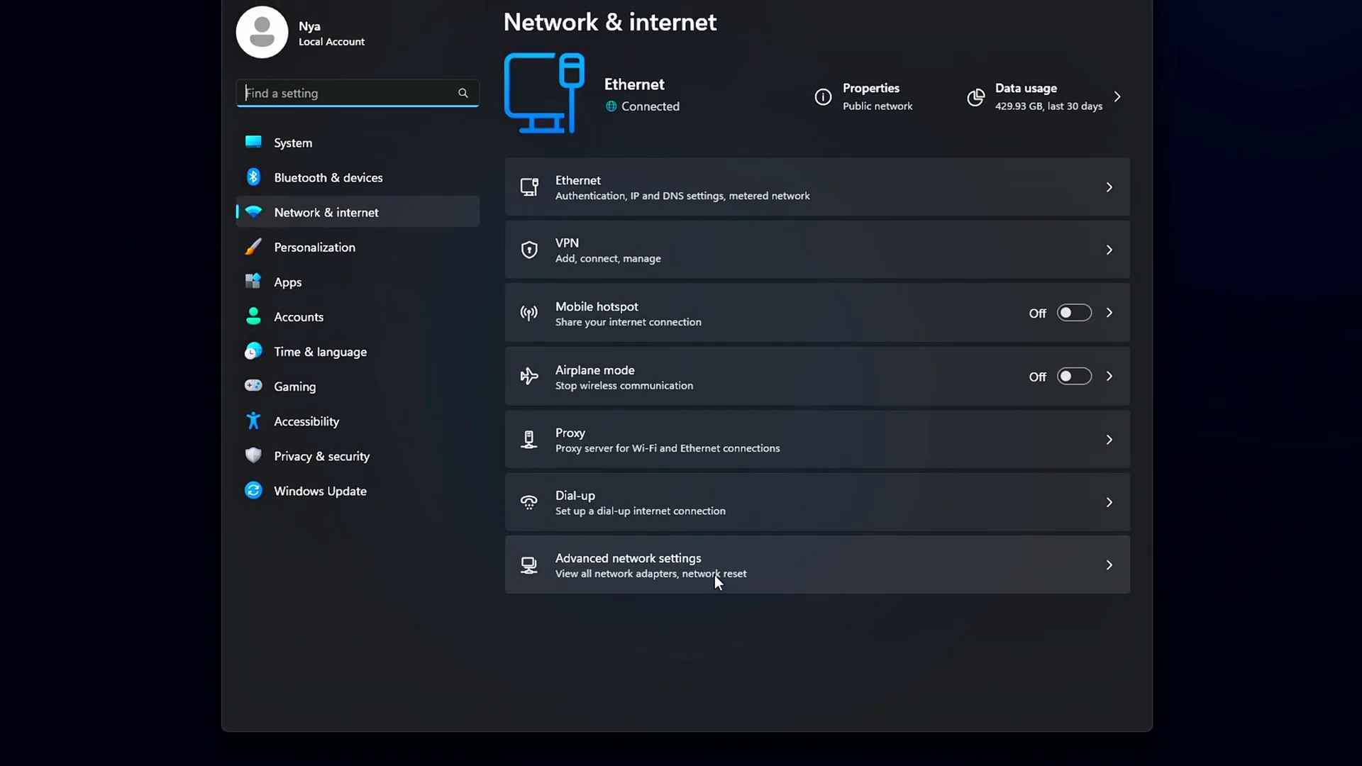
- Expand and collapse the Ethernet adapter's details in Advanced network settings
left_click(712, 576)
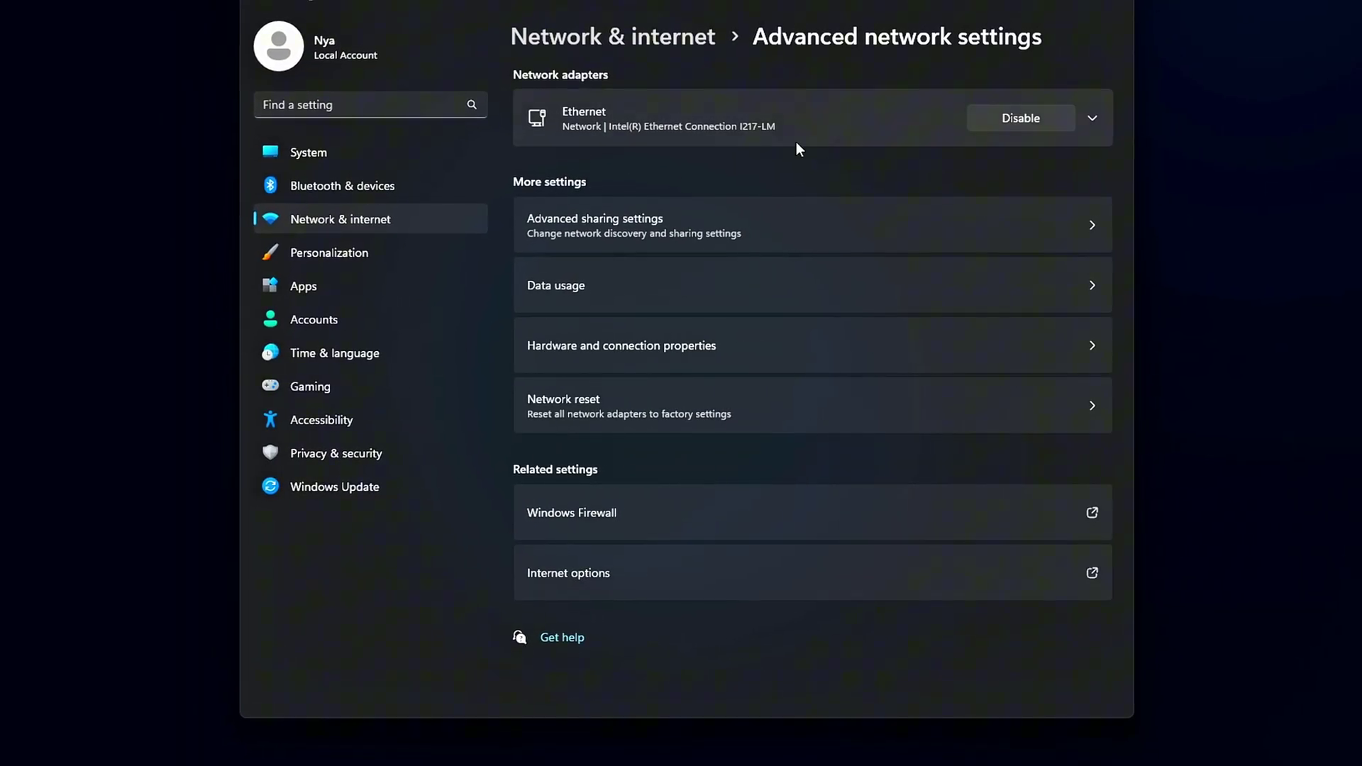
left_click(1091, 119)
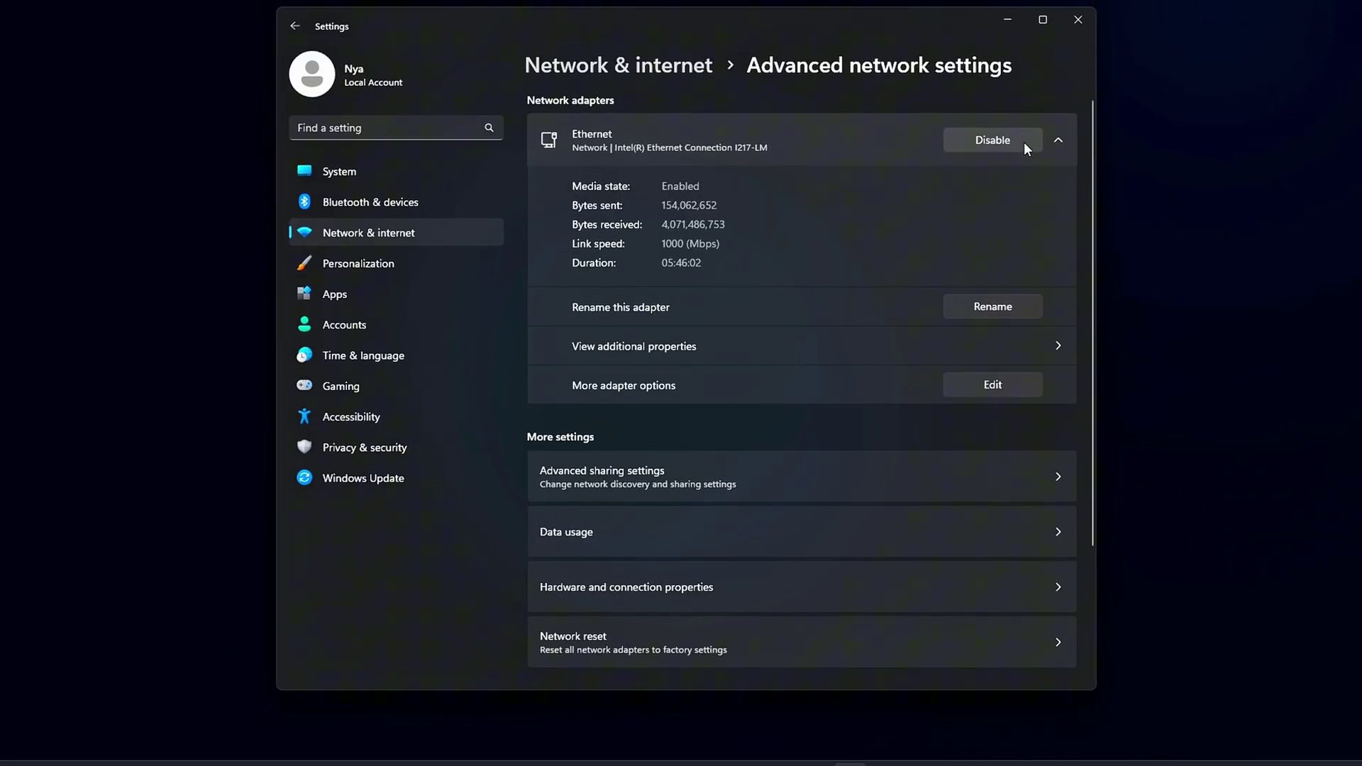
left_click(1058, 140)
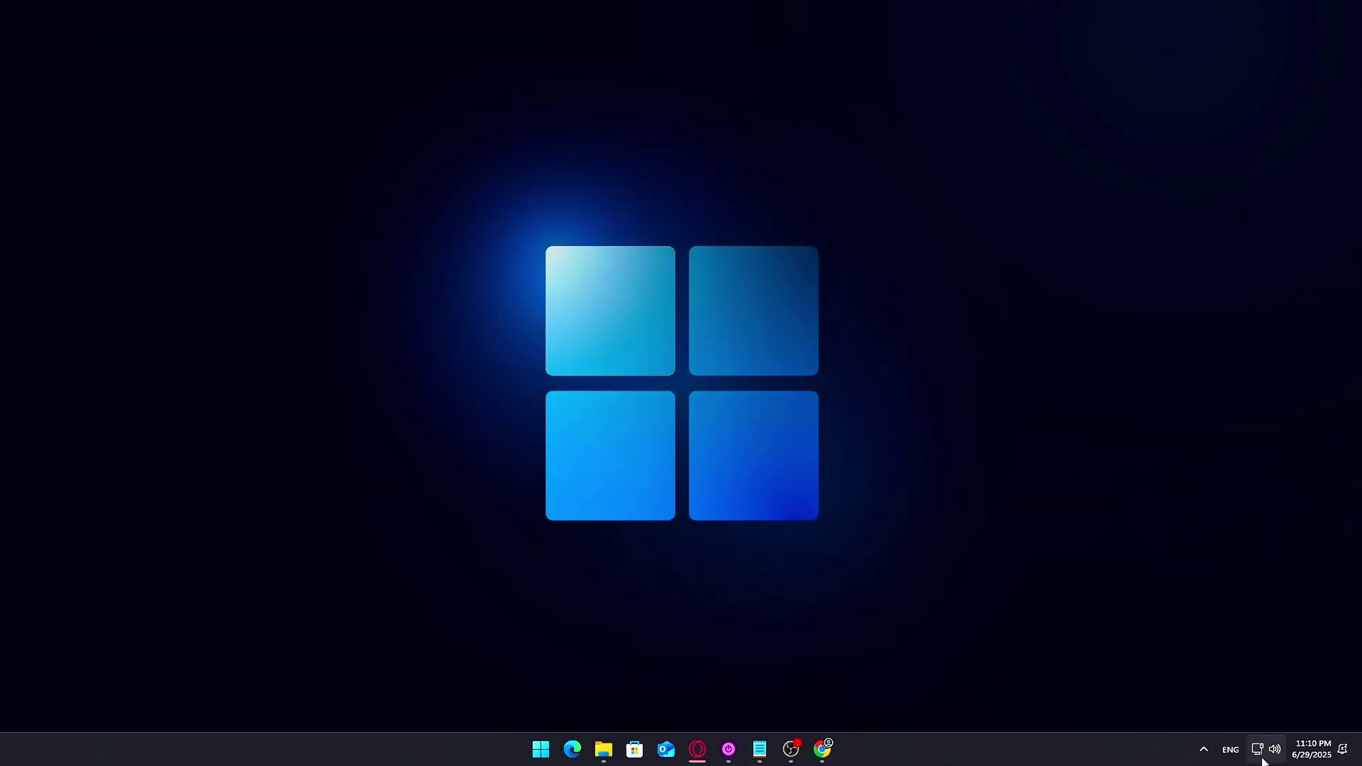
right_click(1260, 754)
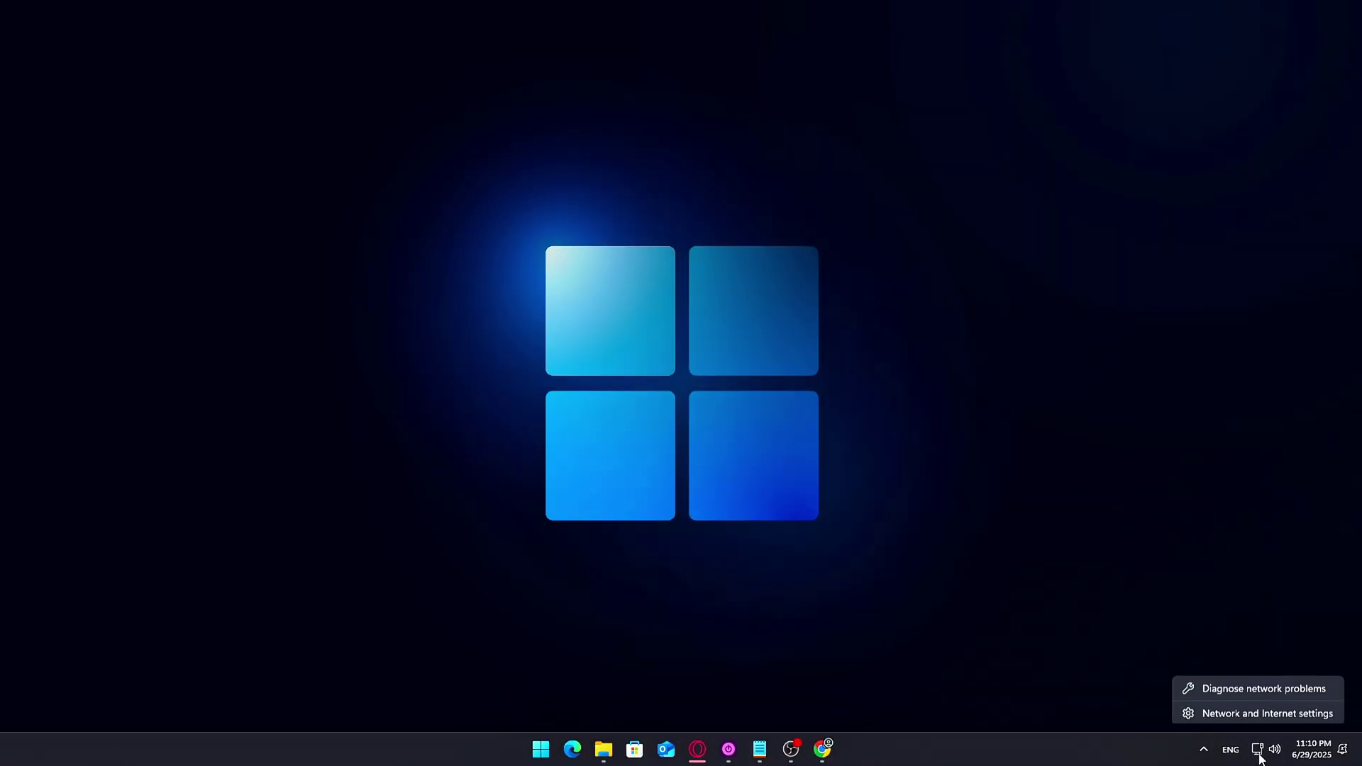
left_click(1281, 712)
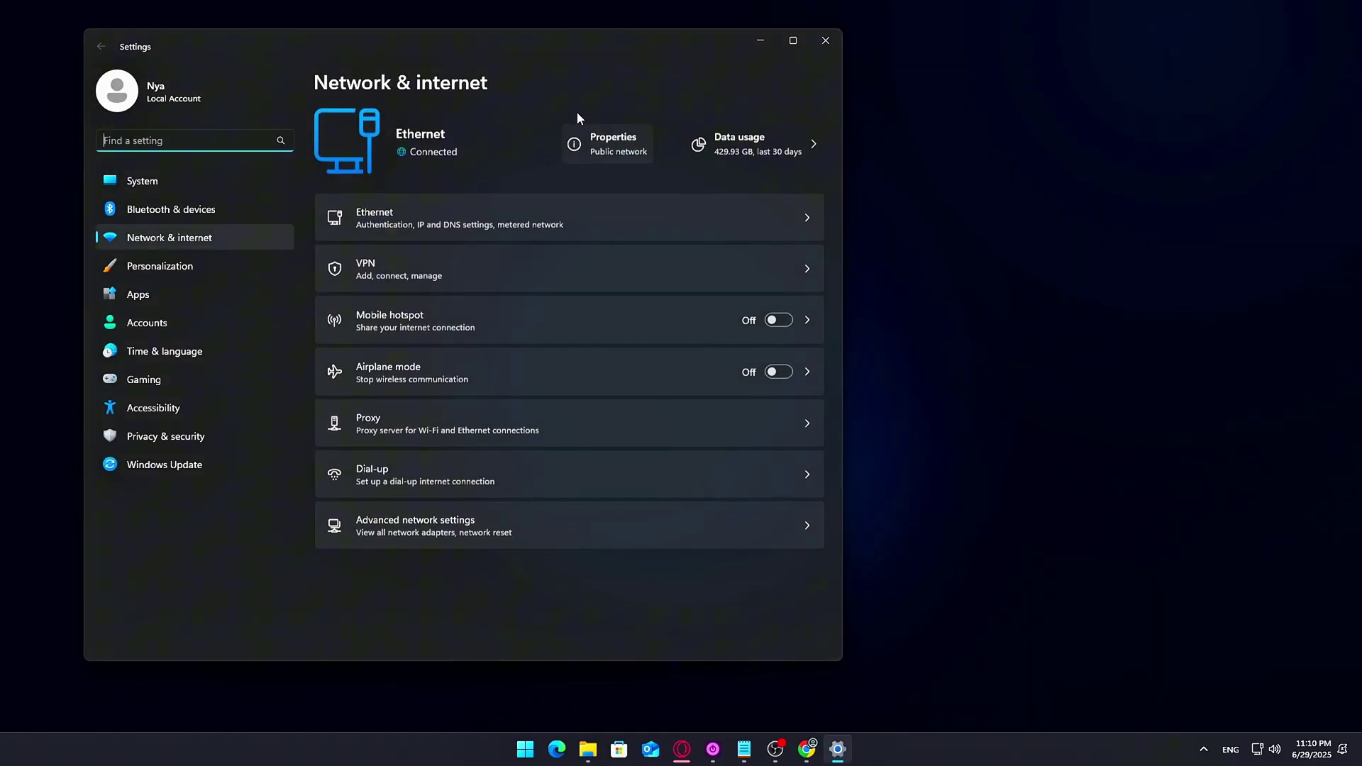
left_click_drag(278, 40, 501, 46)
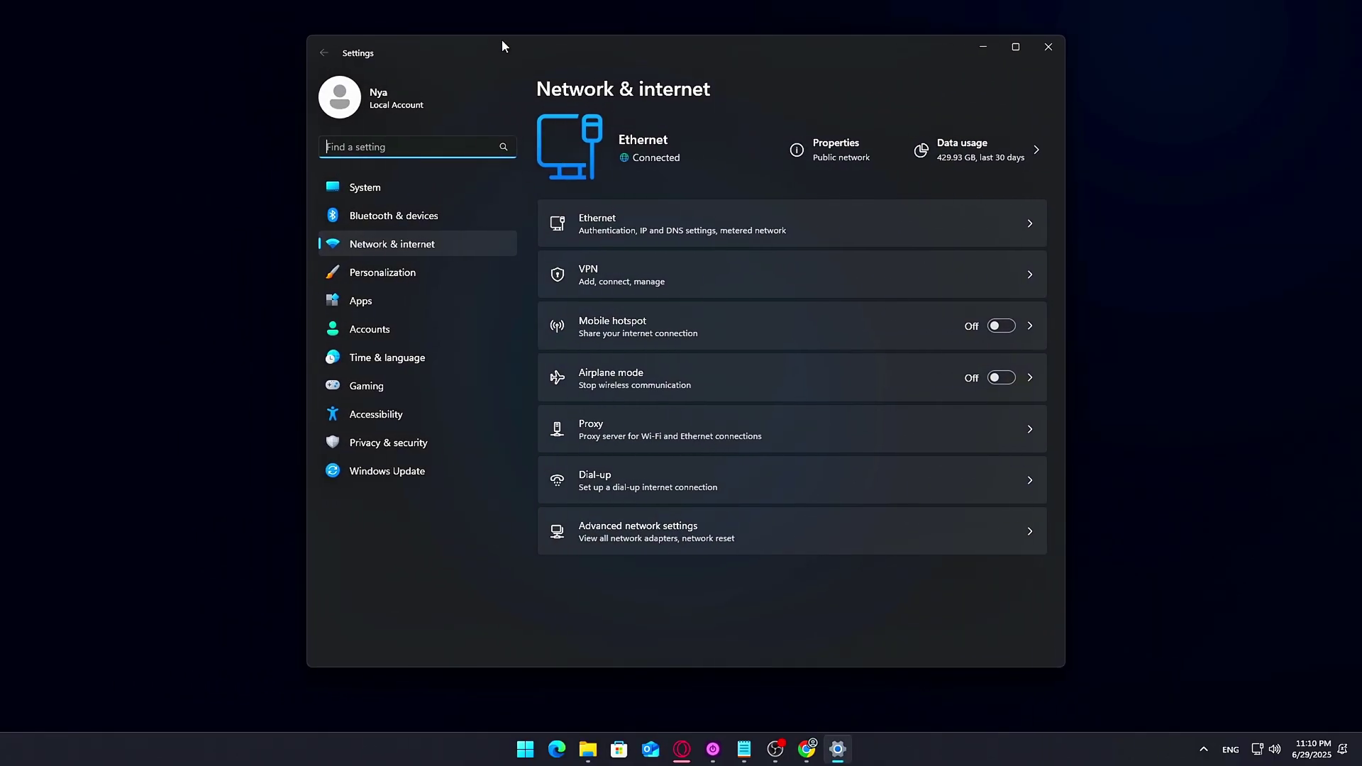
left_click(705, 539)
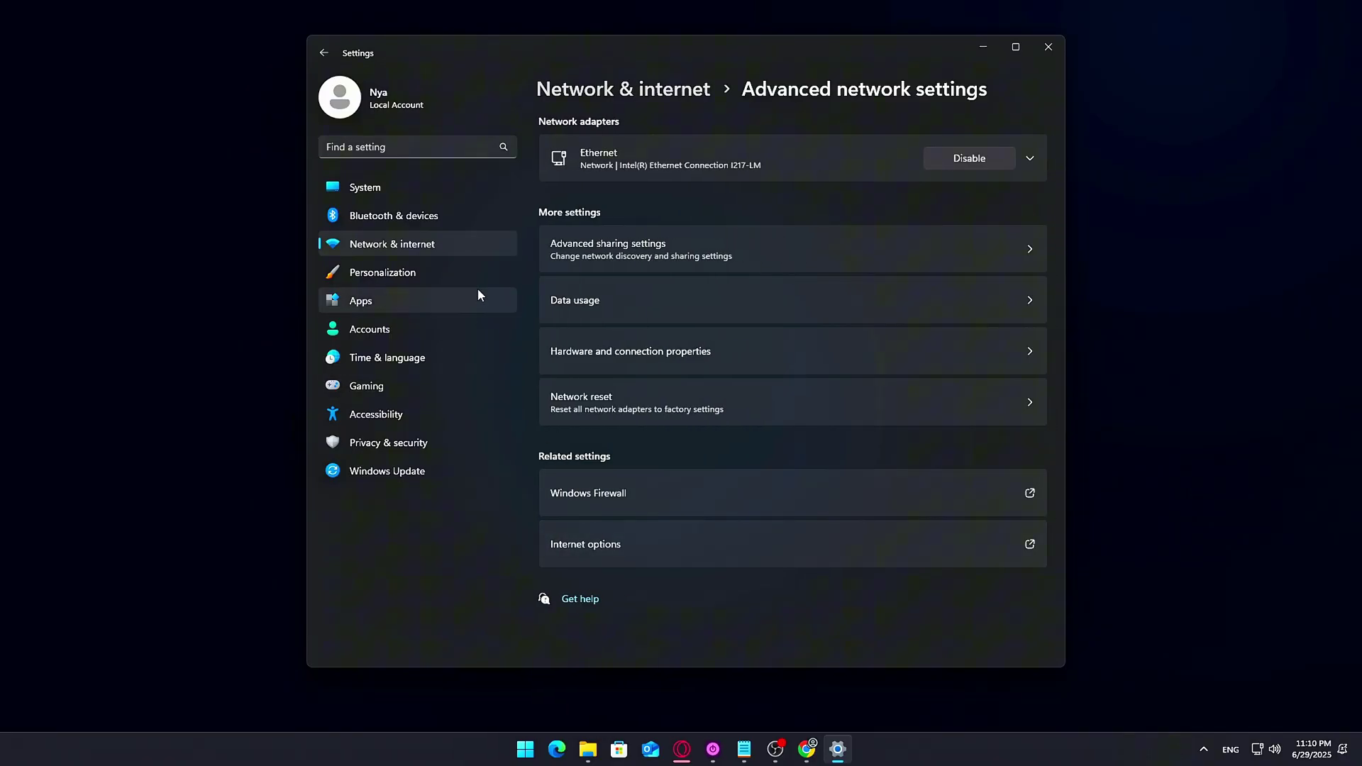
left_click(1031, 161)
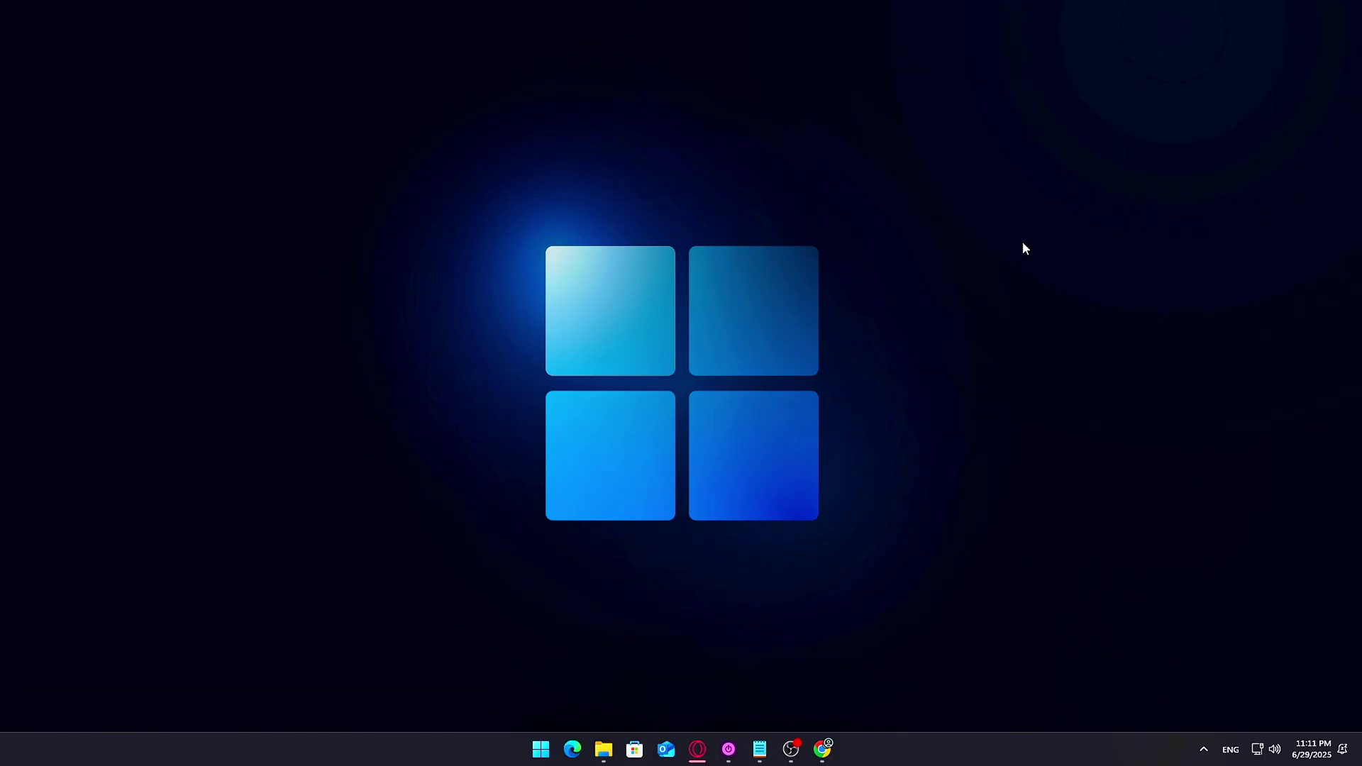
- Restart from the Start menu's power options into the recovery 'Choose an option' screen
key("super")
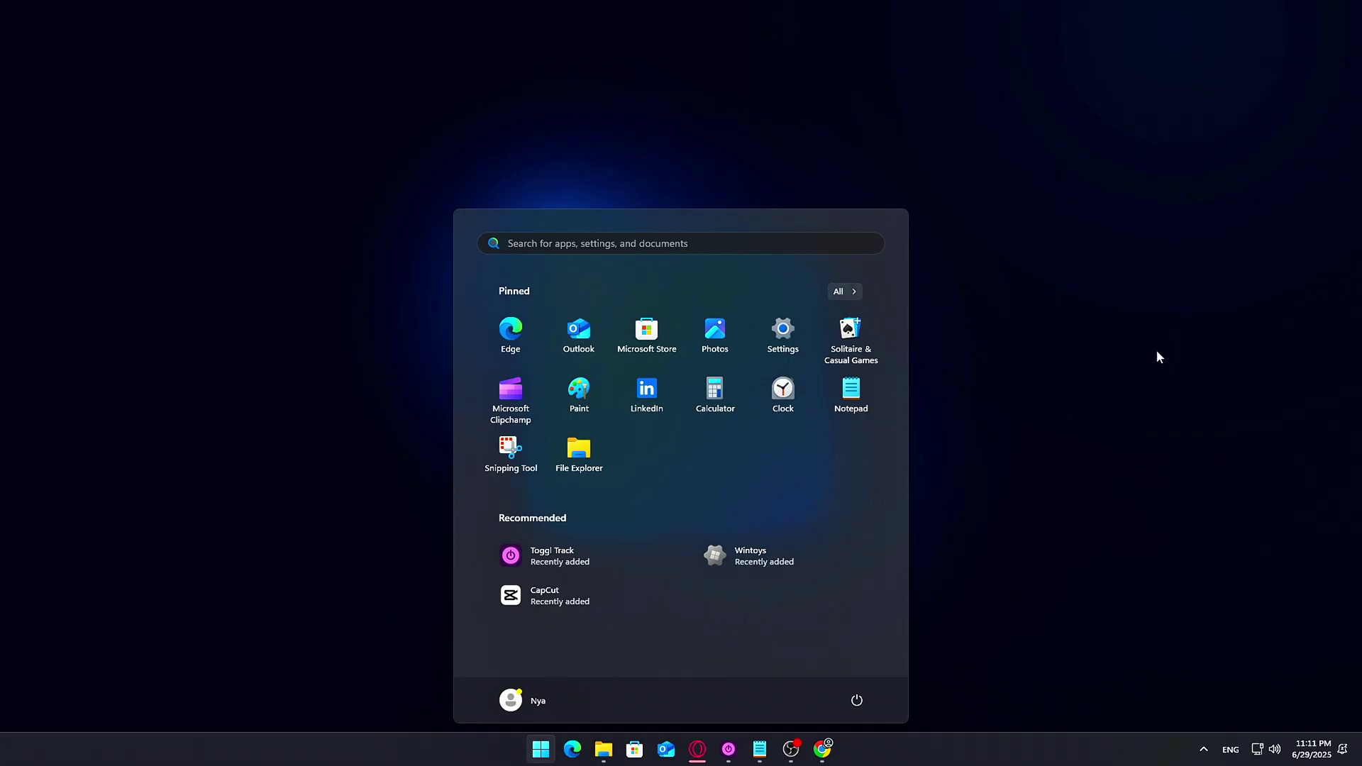
left_click(858, 701)
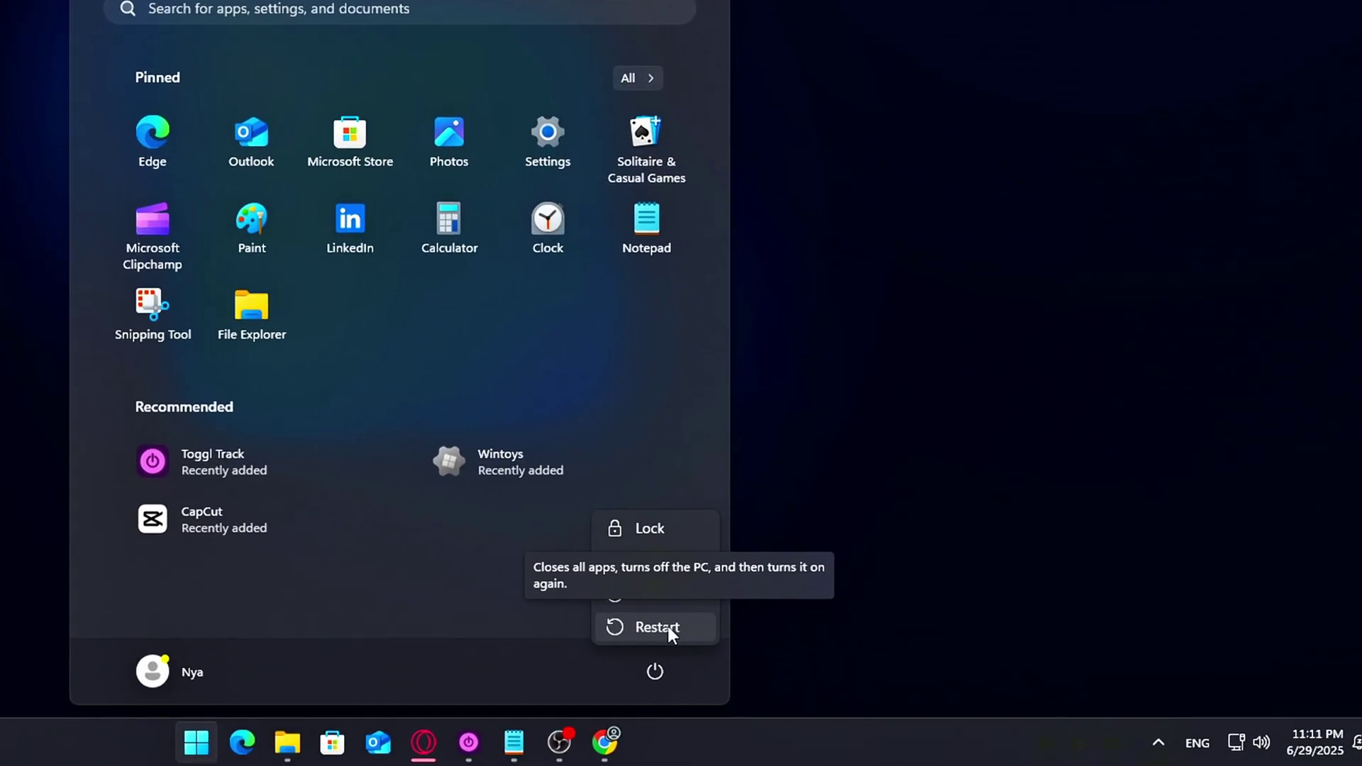
left_click(667, 627, "shift")
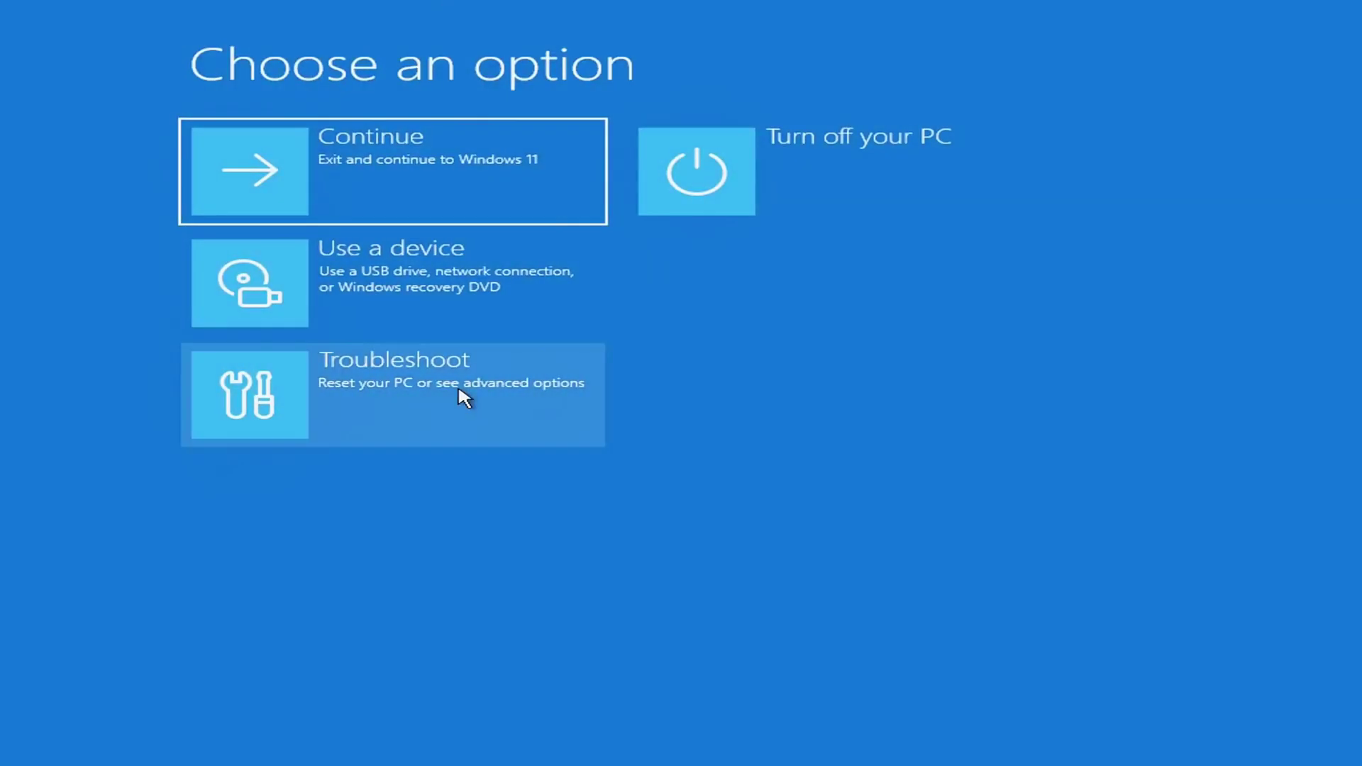
- Go through Troubleshoot, Advanced options and Startup Settings, then restart
left_click(380, 387)
left_click(392, 312)
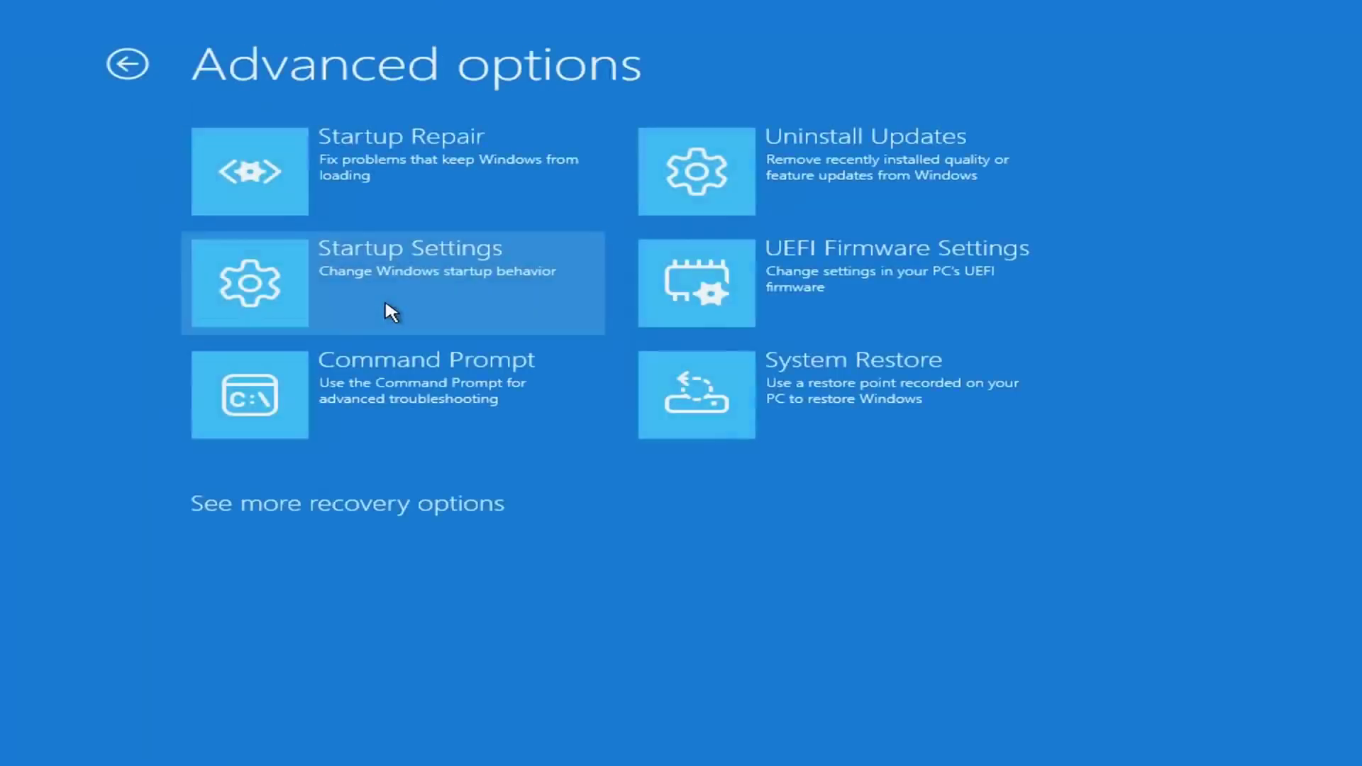
left_click(376, 282)
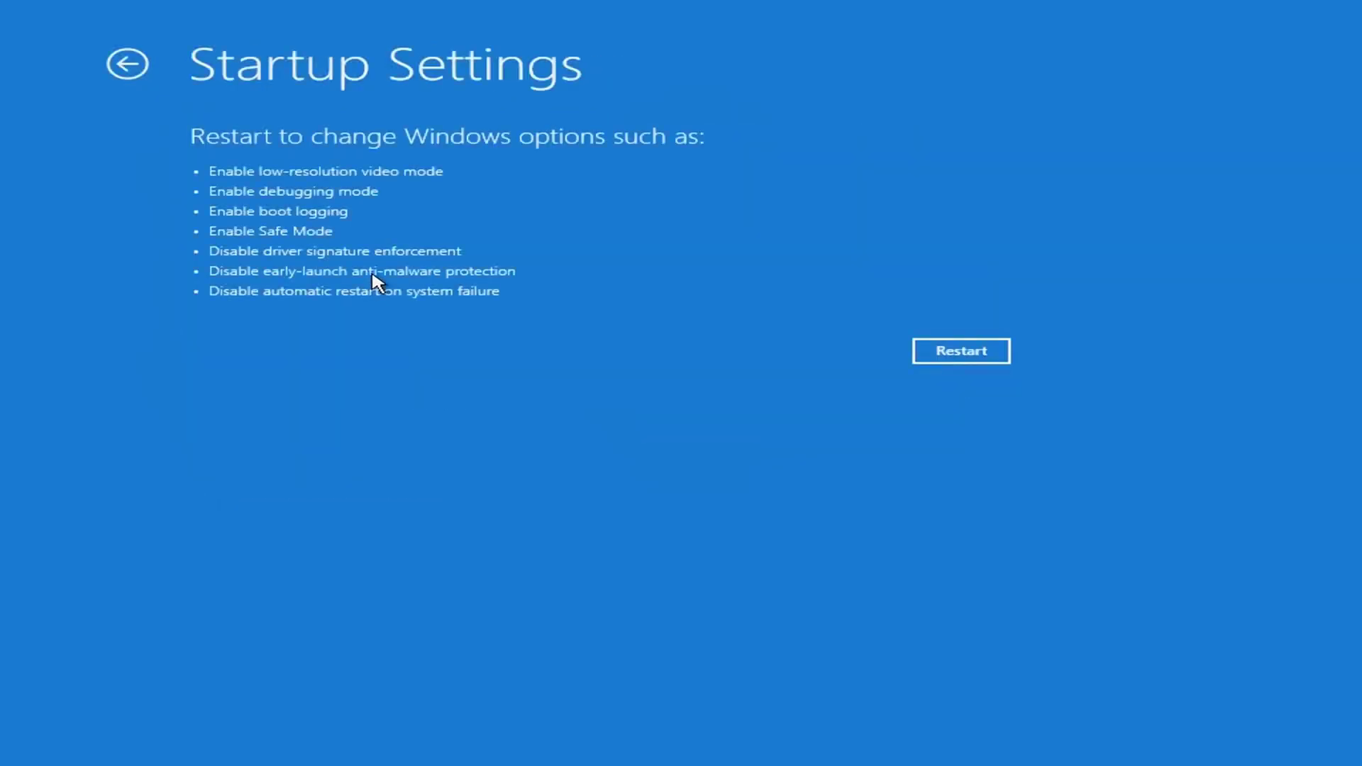
left_click(952, 351)
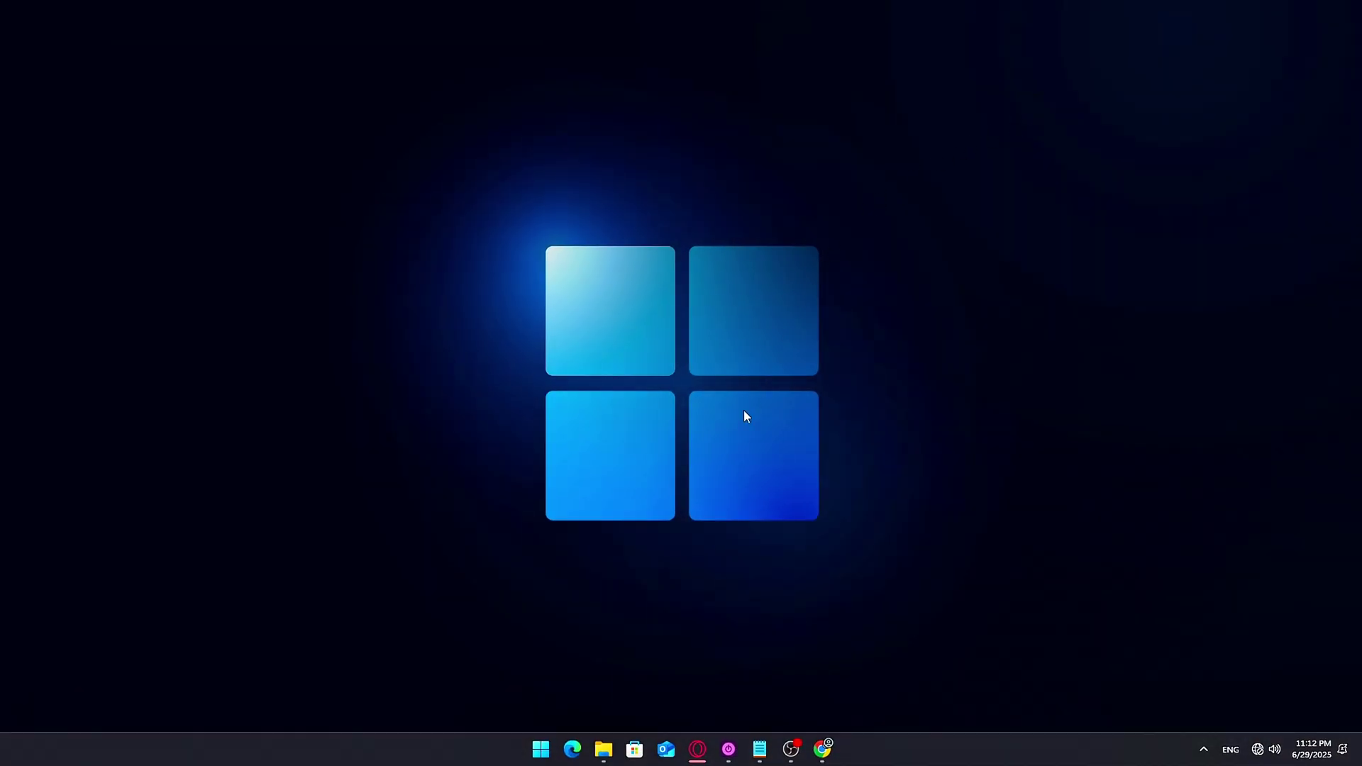
- Open the DDU v18.1.1.5 folder and run Display Driver Uninstaller.exe as administrator
left_click(603, 750)
left_click(603, 754)
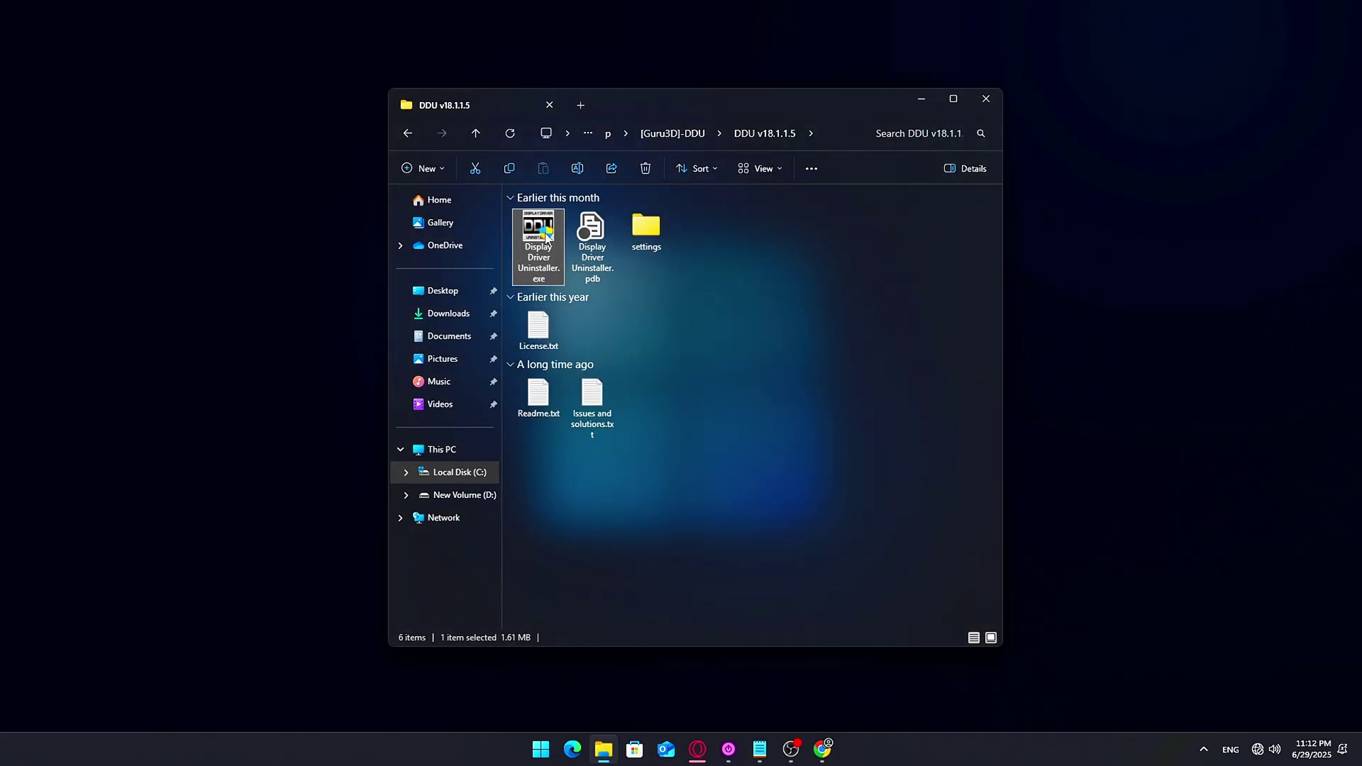
key("Right")
key("Right")
key("Left")
key("Left")
right_click(551, 249)
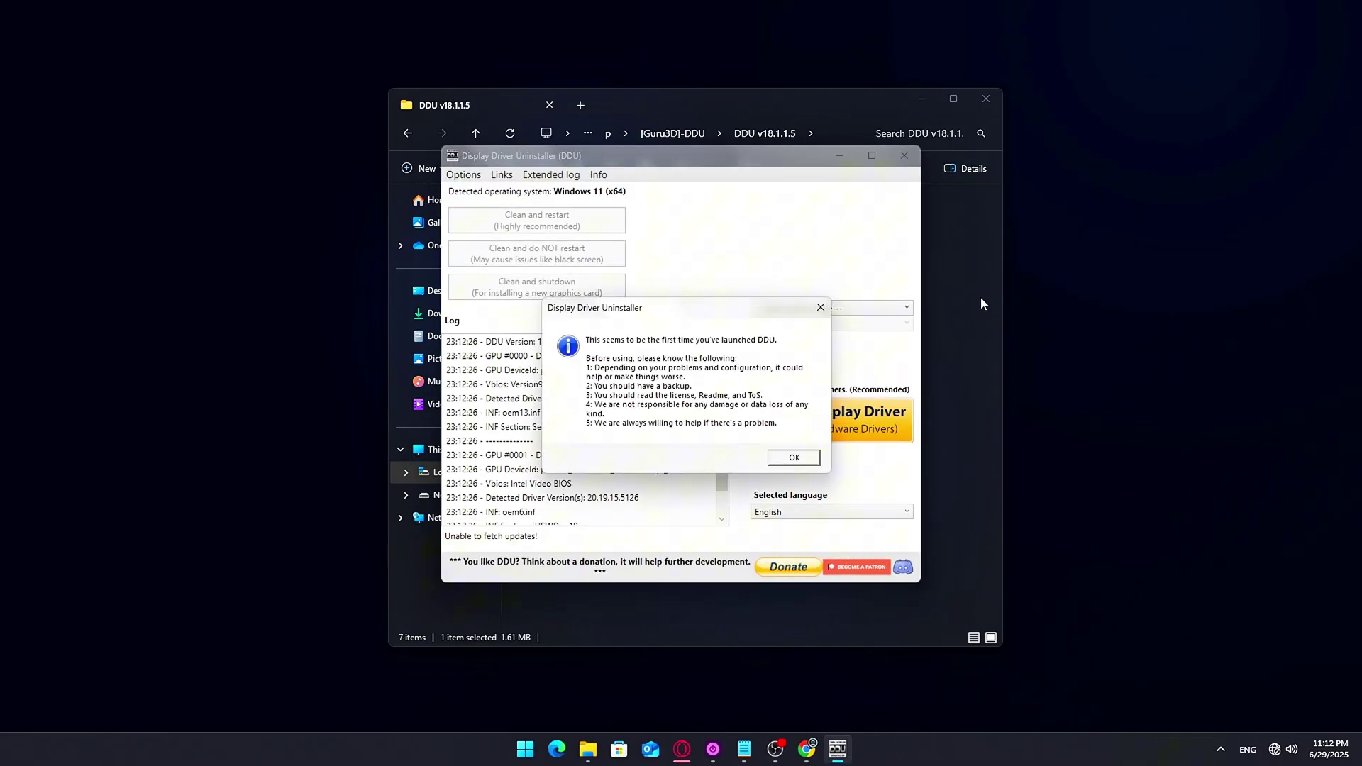
- Dismiss DDU's first-launch notice and set device type to GPU and vendor to NVIDIA
left_click(986, 99)
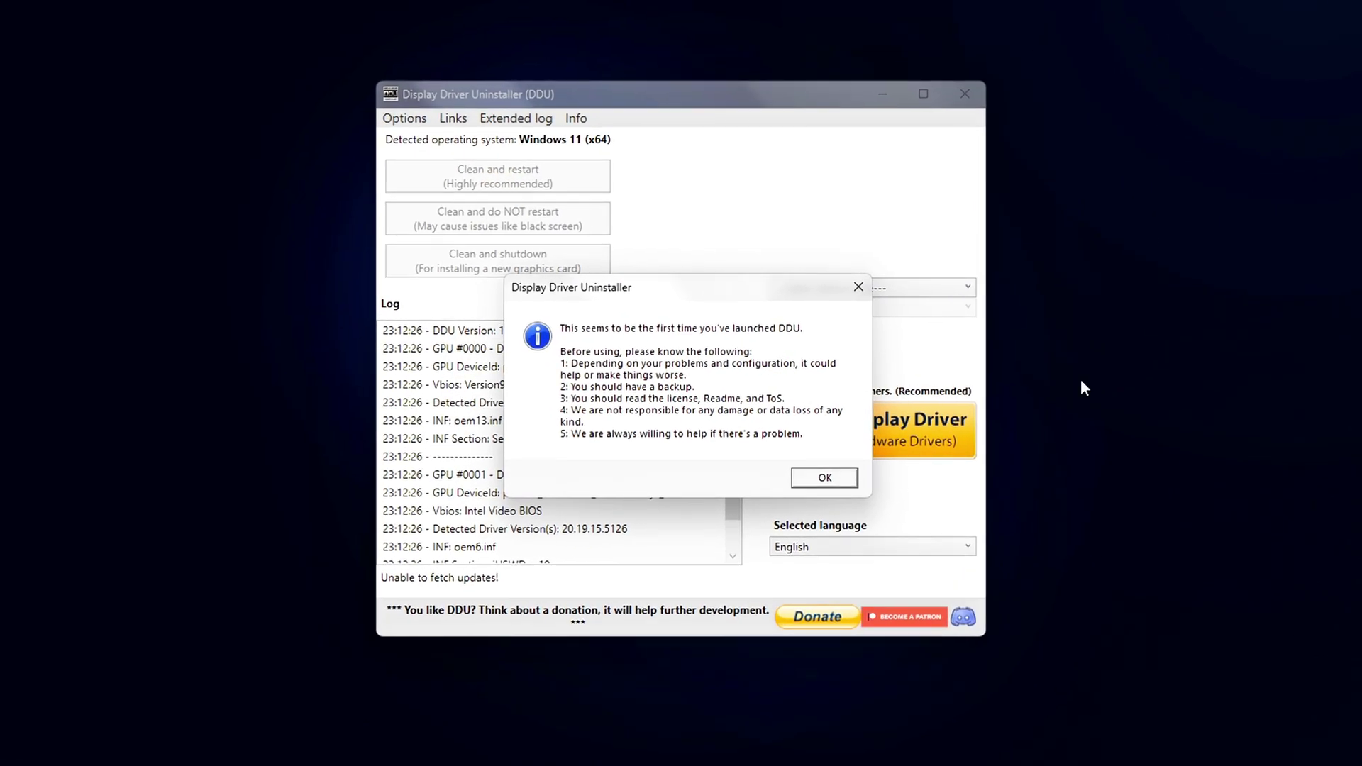
left_click(821, 476)
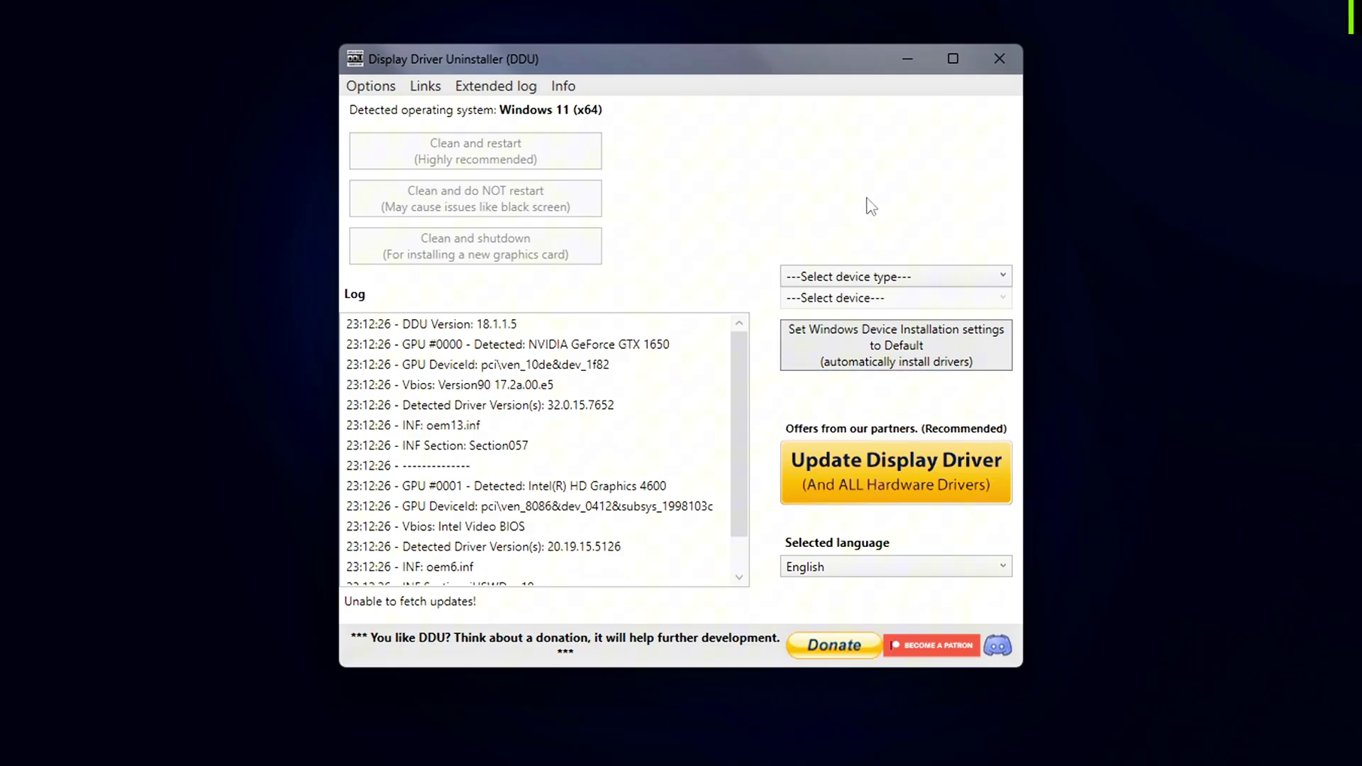
left_click(814, 280)
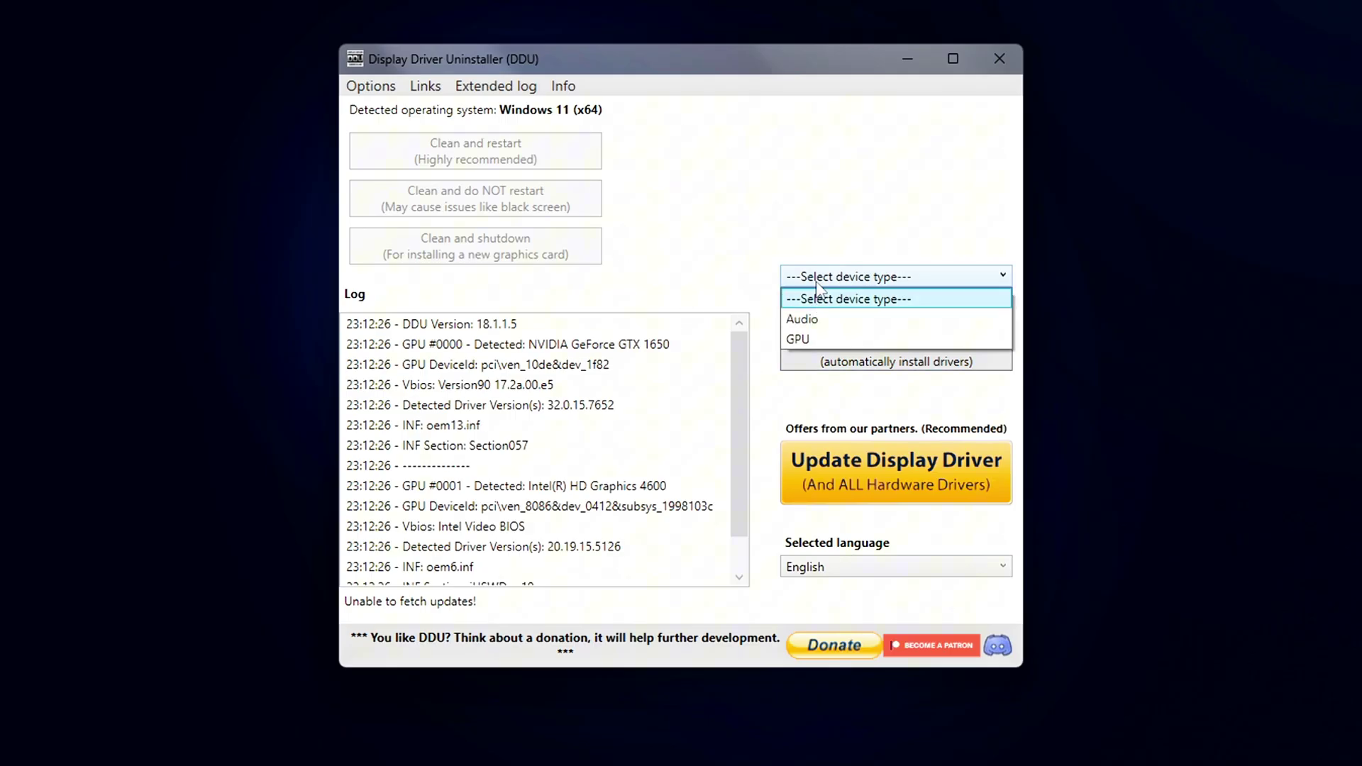
left_click(826, 336)
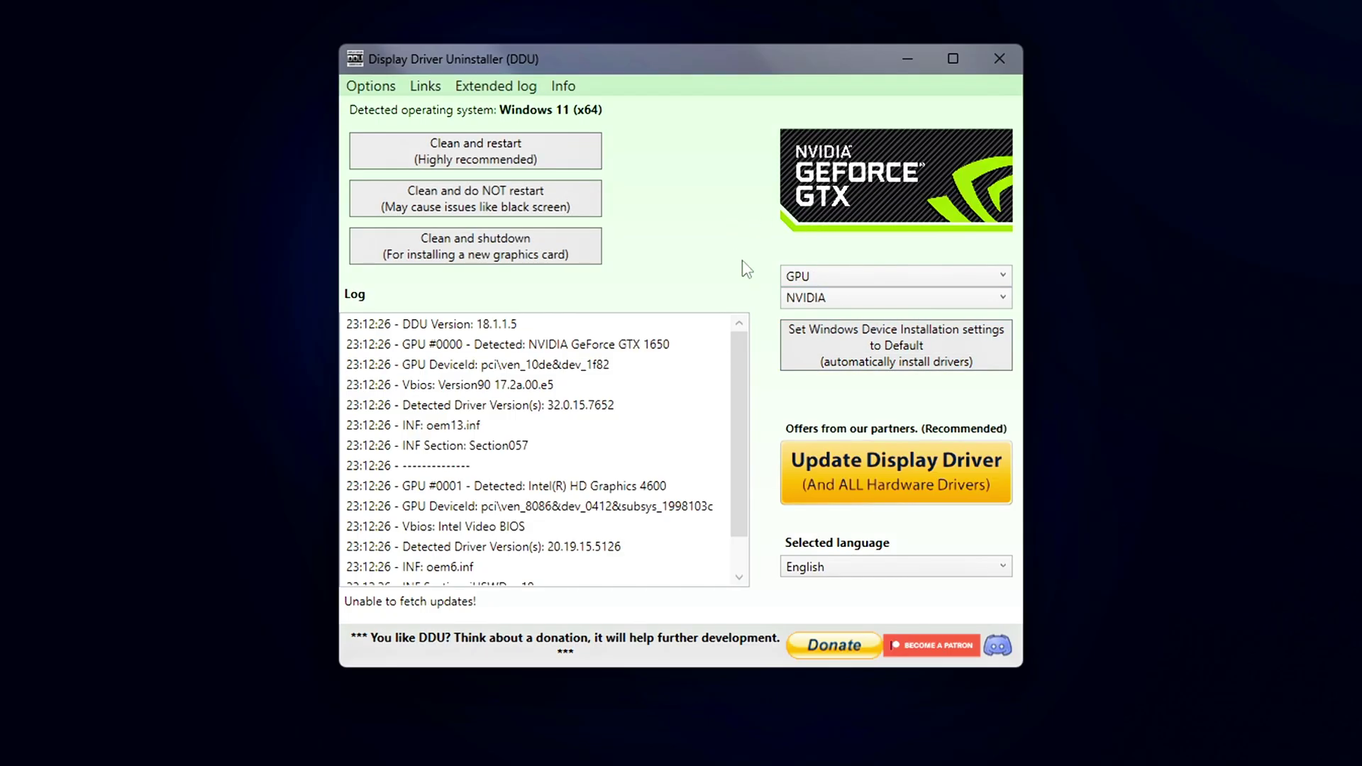
left_click(825, 303)
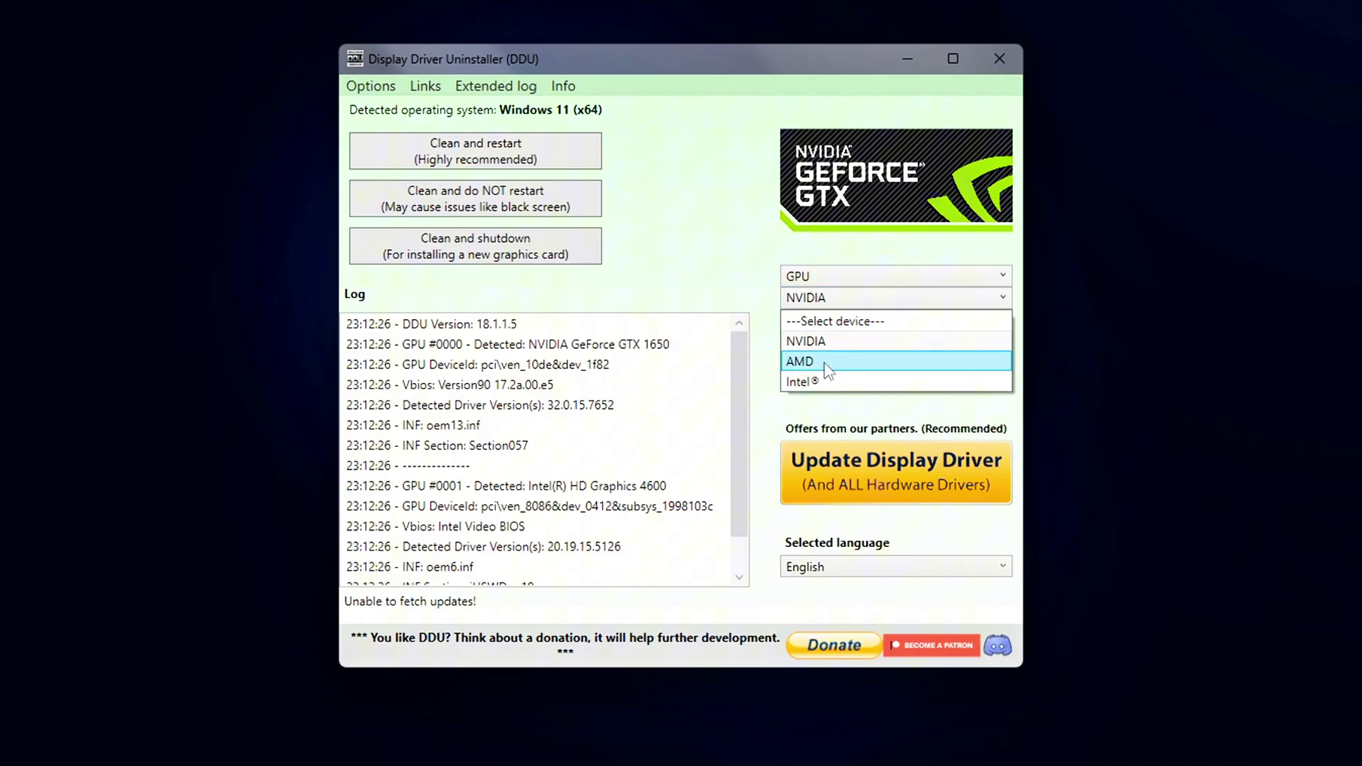
left_click(826, 361)
left_click(826, 298)
left_click(809, 341)
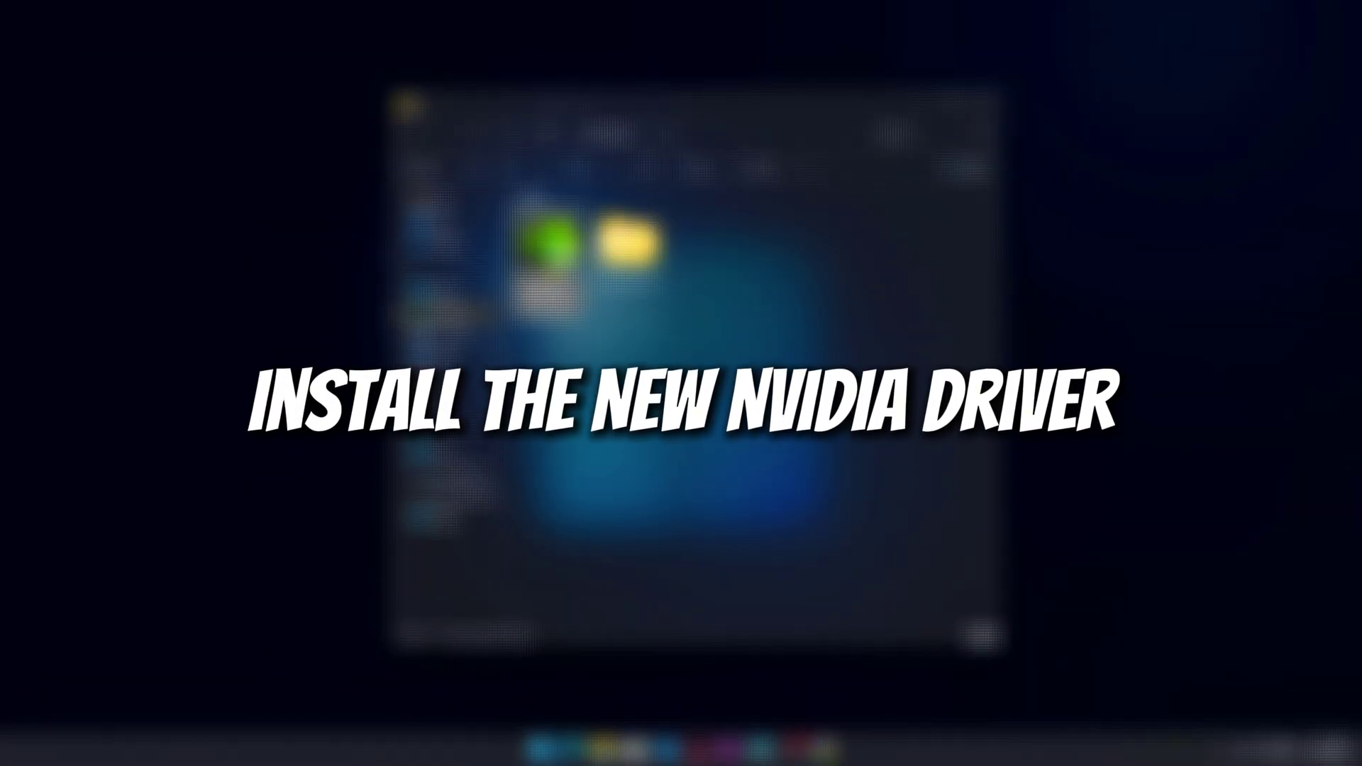
- Launch the 576.80 installer and run an Express install of the NVIDIA Graphics Driver only
left_click(546, 262)
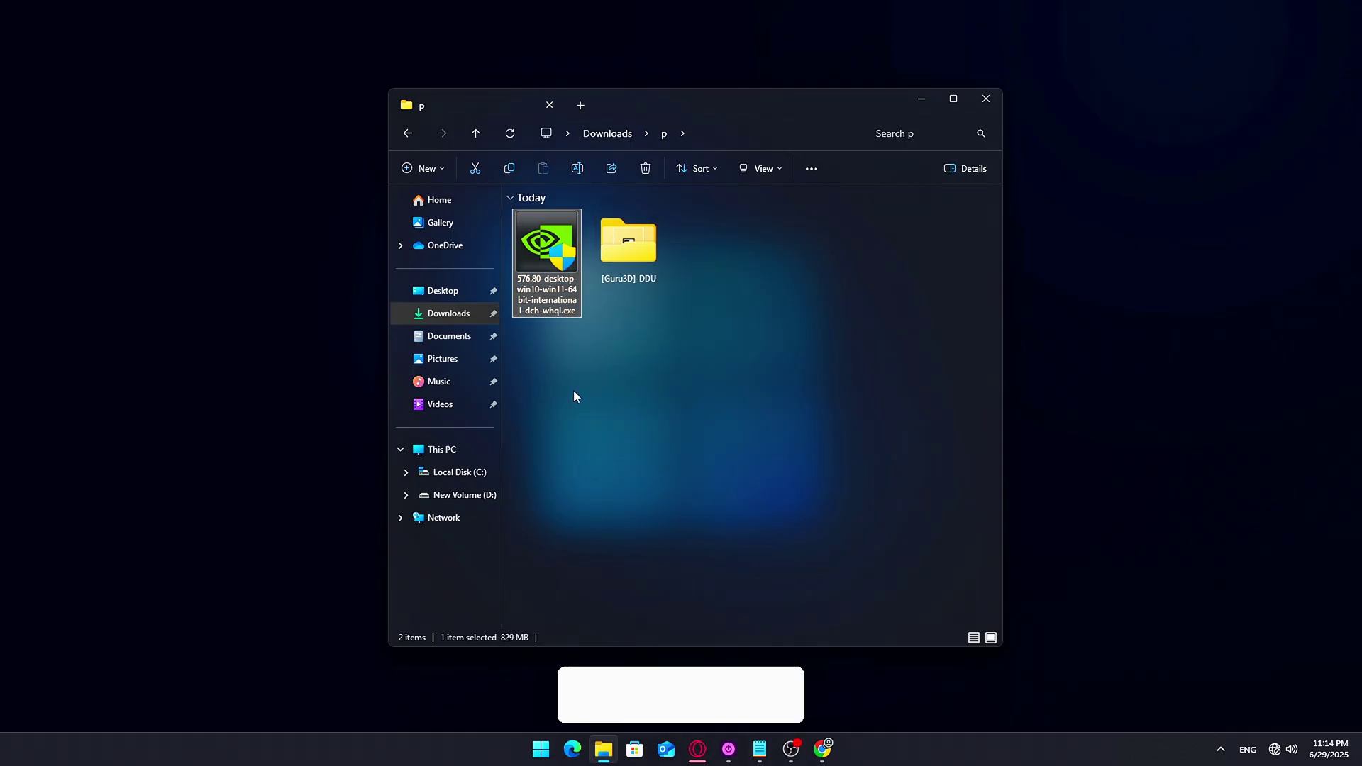
right_click(549, 270)
left_click(667, 323)
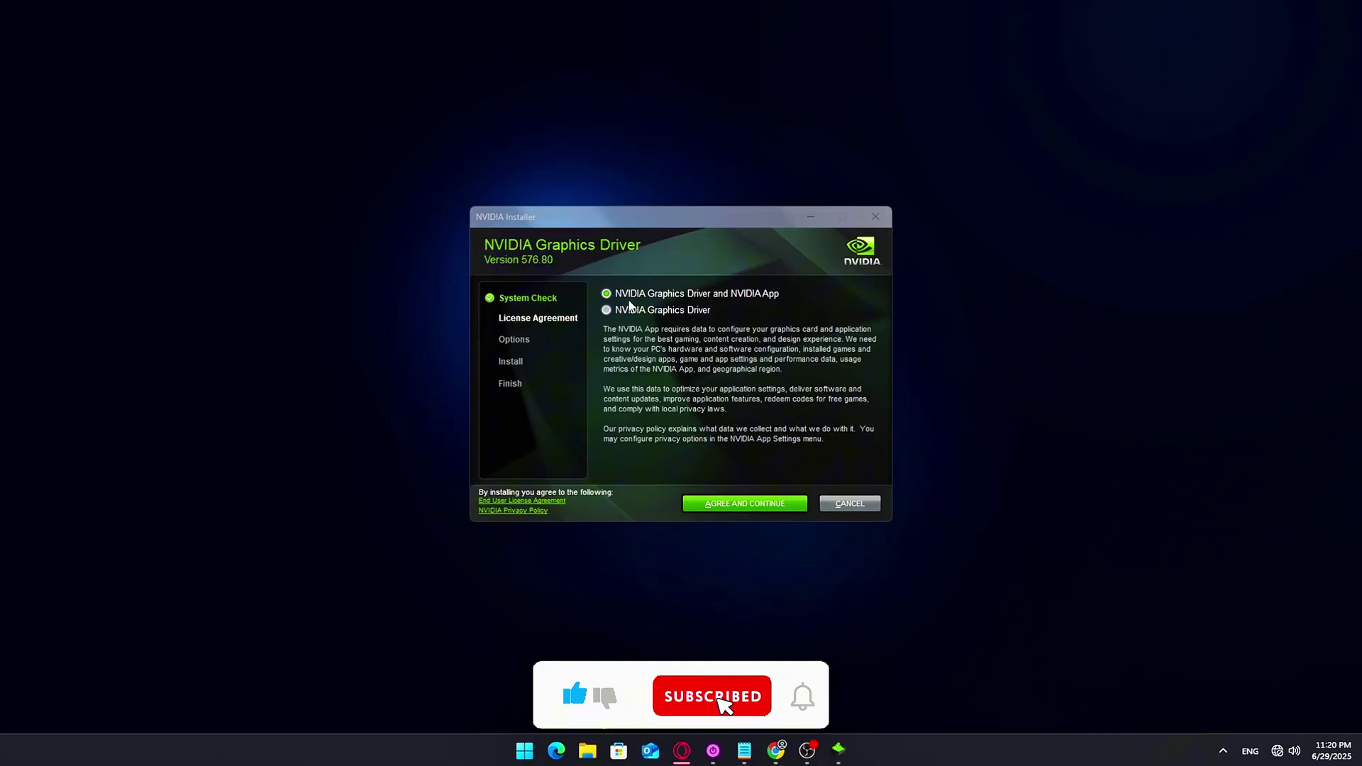
left_click(679, 303)
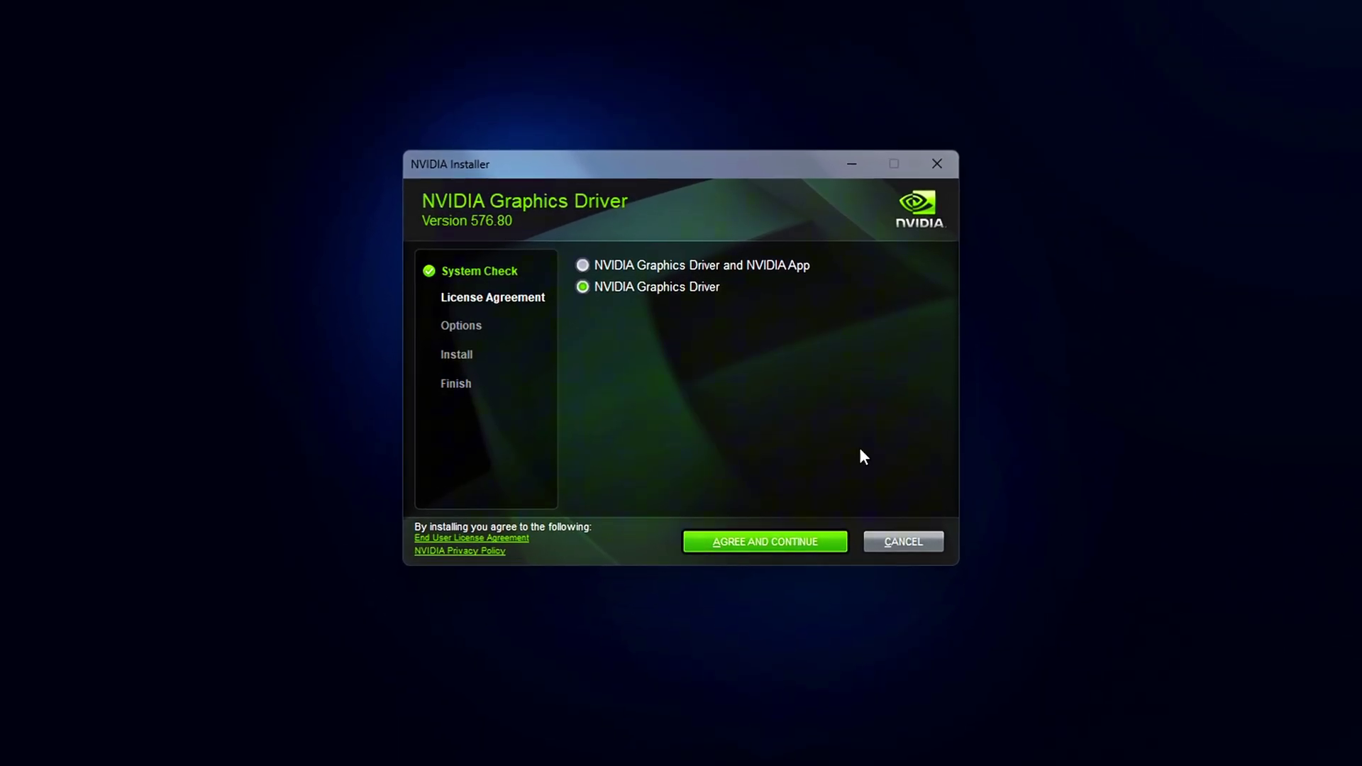
left_click(767, 542)
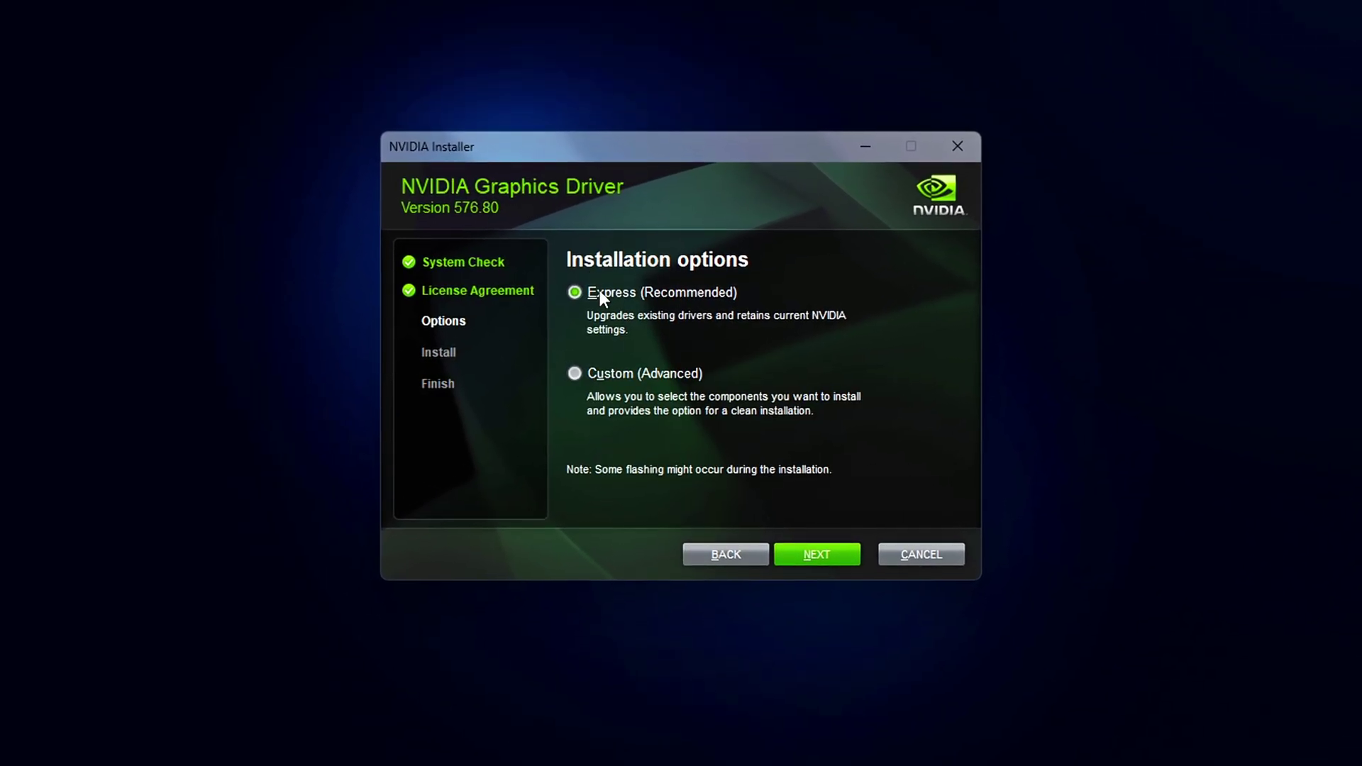
left_click(818, 560)
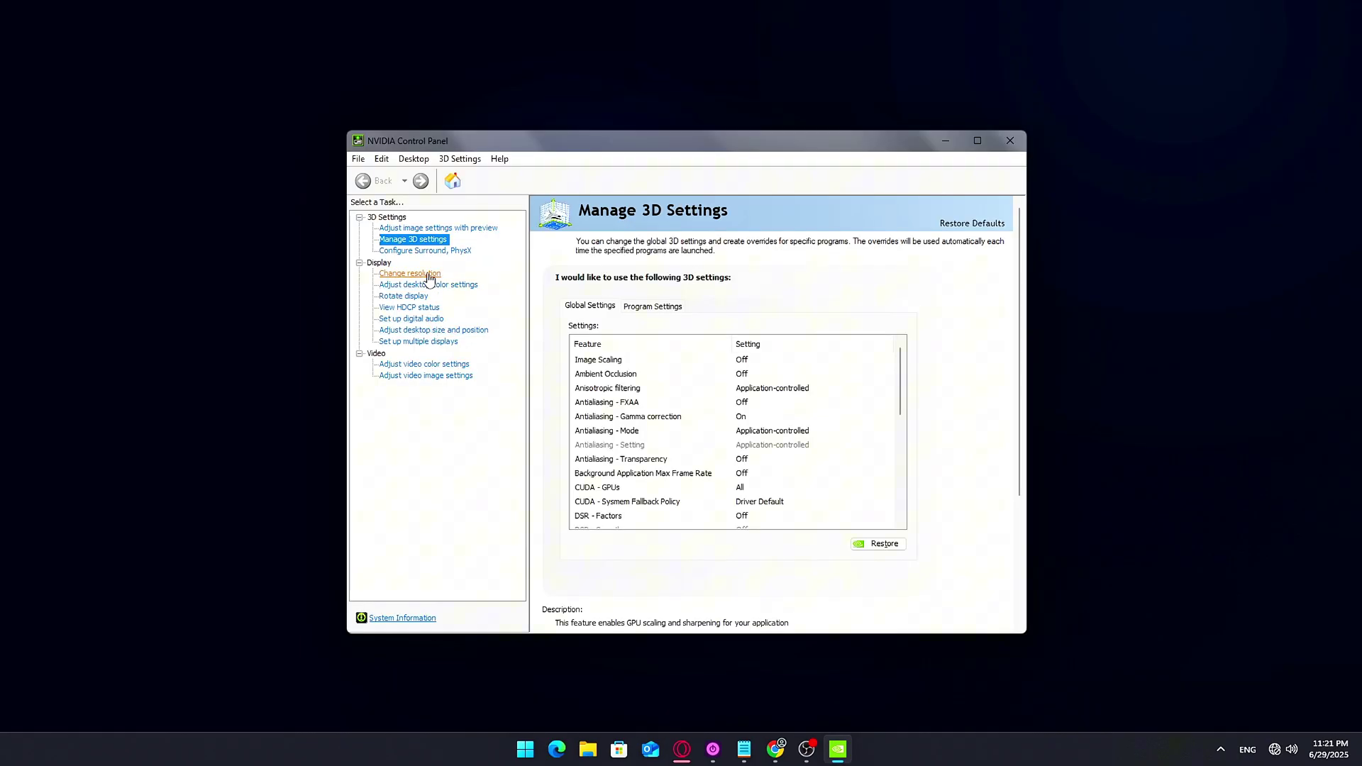
- Keep the resolution at 1920 × 1080 and 59Hz, declining to apply pending changes
left_click(412, 273)
left_click_drag(724, 482, 717, 496)
scroll(694, 507, "up", 2)
left_click(612, 490)
left_click(663, 479)
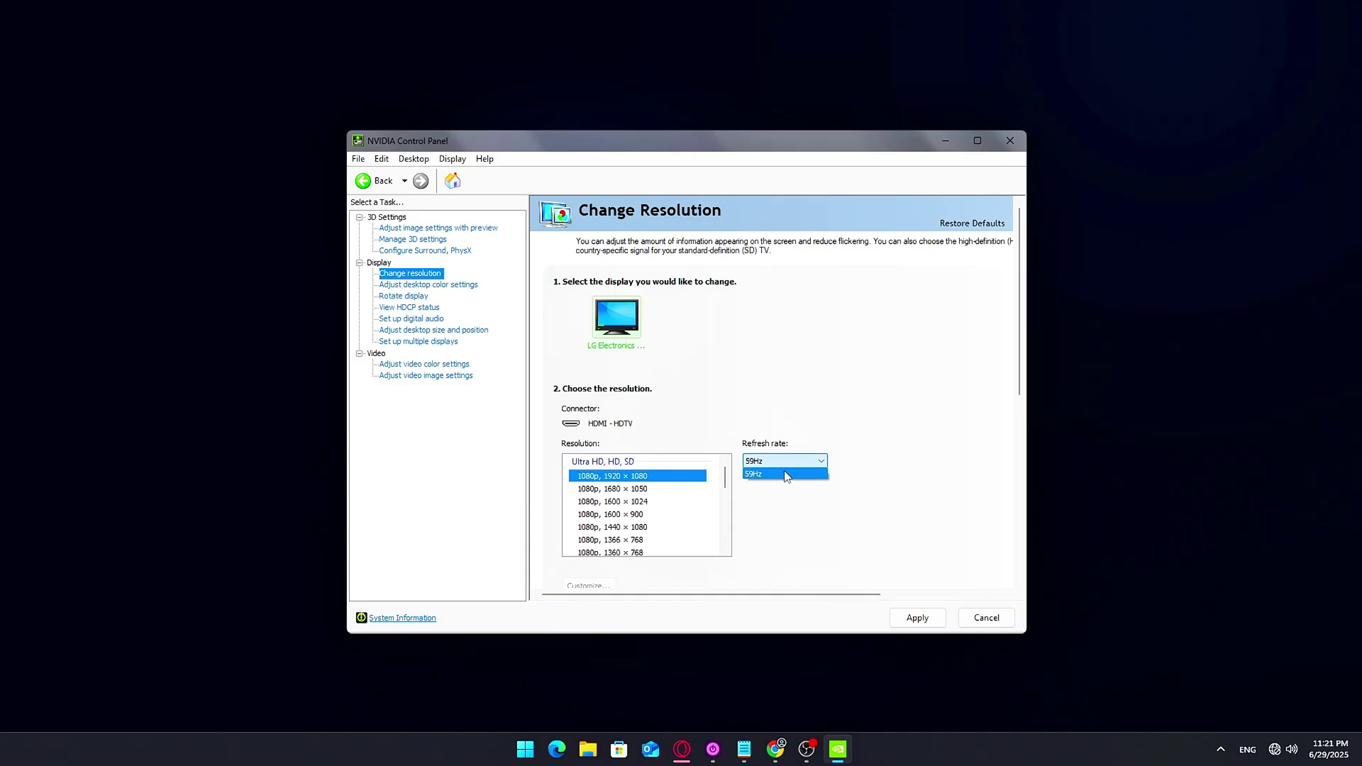
left_click(786, 470)
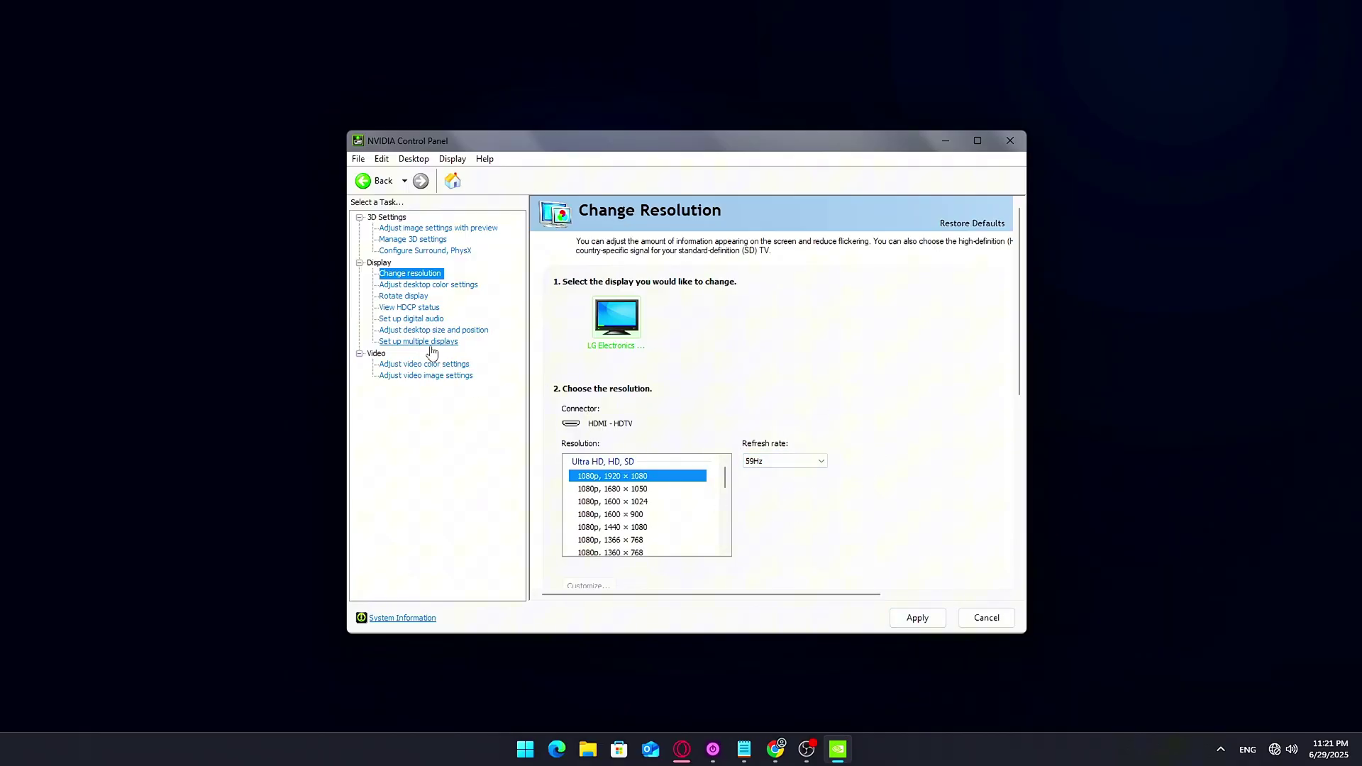
left_click(458, 331)
left_click(702, 428)
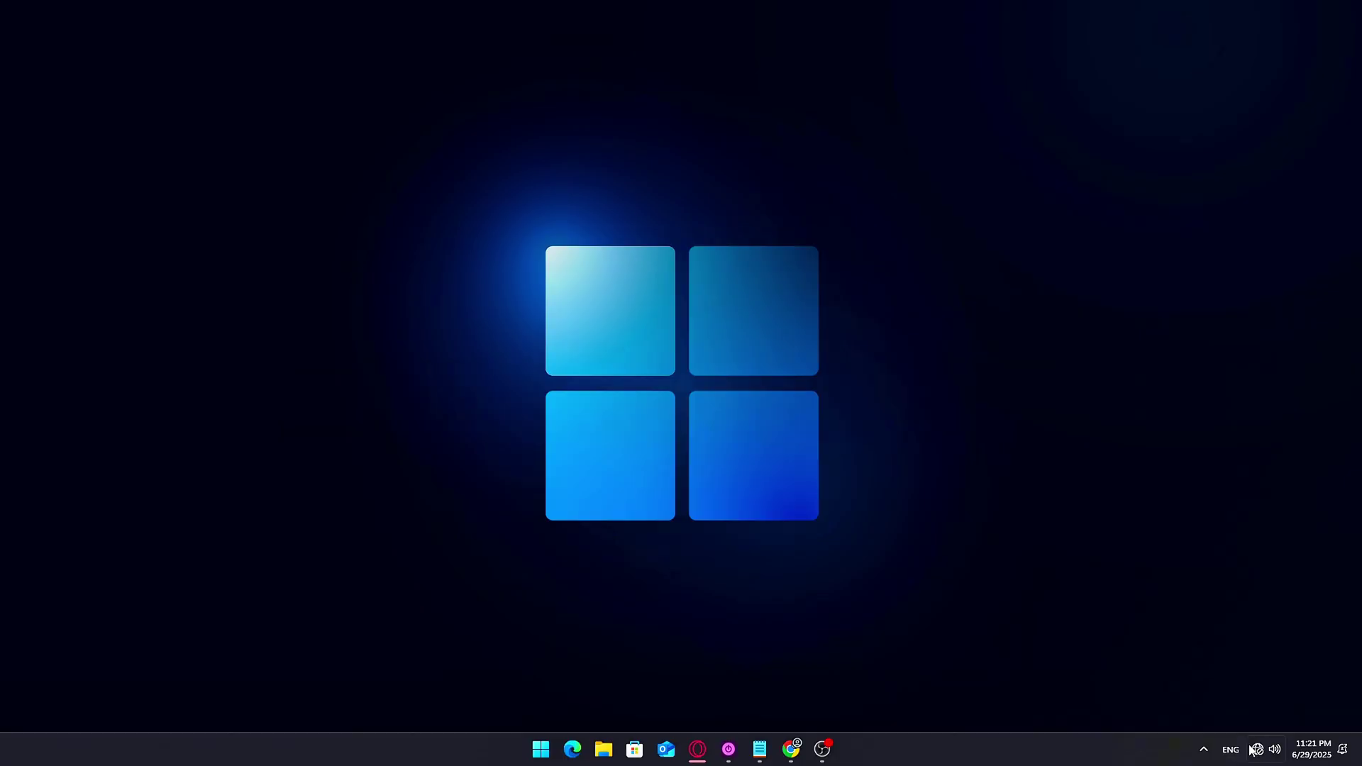
- Reach Advanced network settings via the tray network icon's Network and Internet settings
right_click(1252, 749)
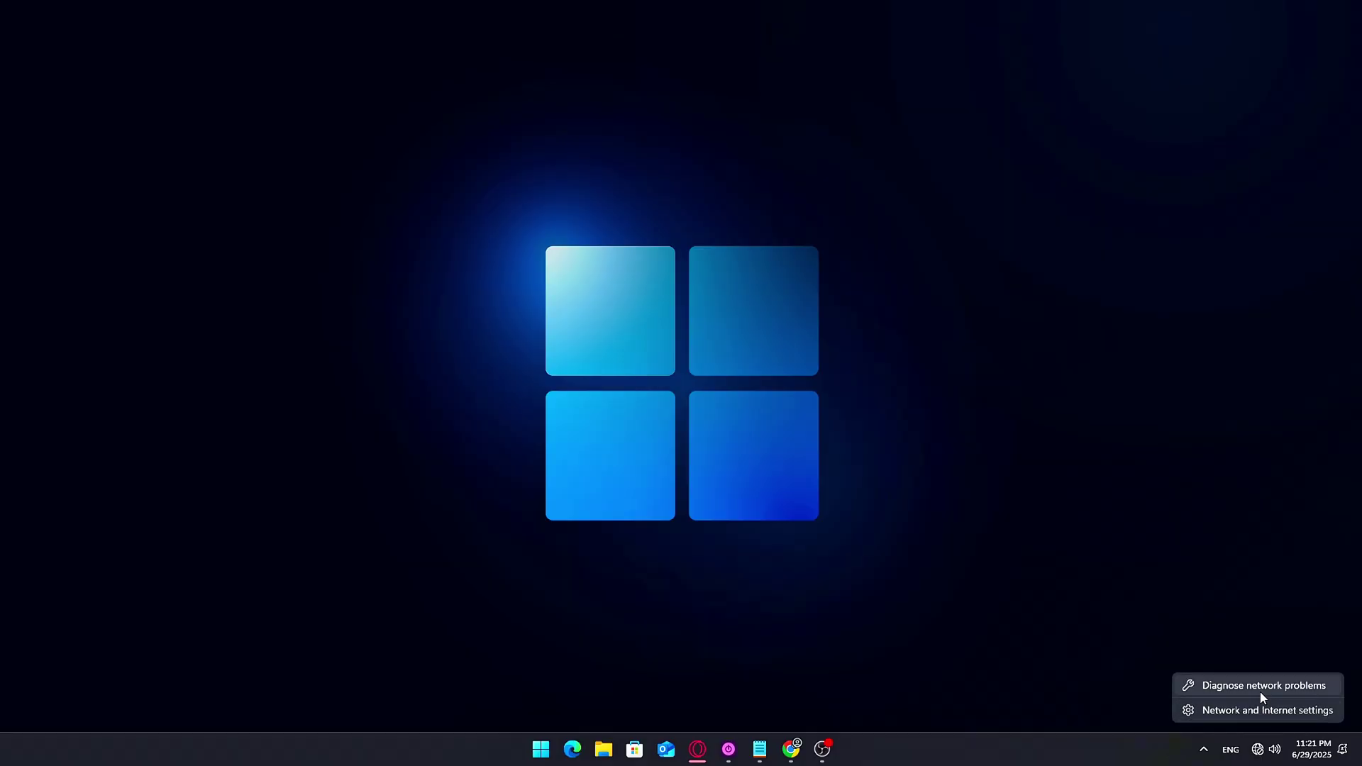
left_click(1259, 712)
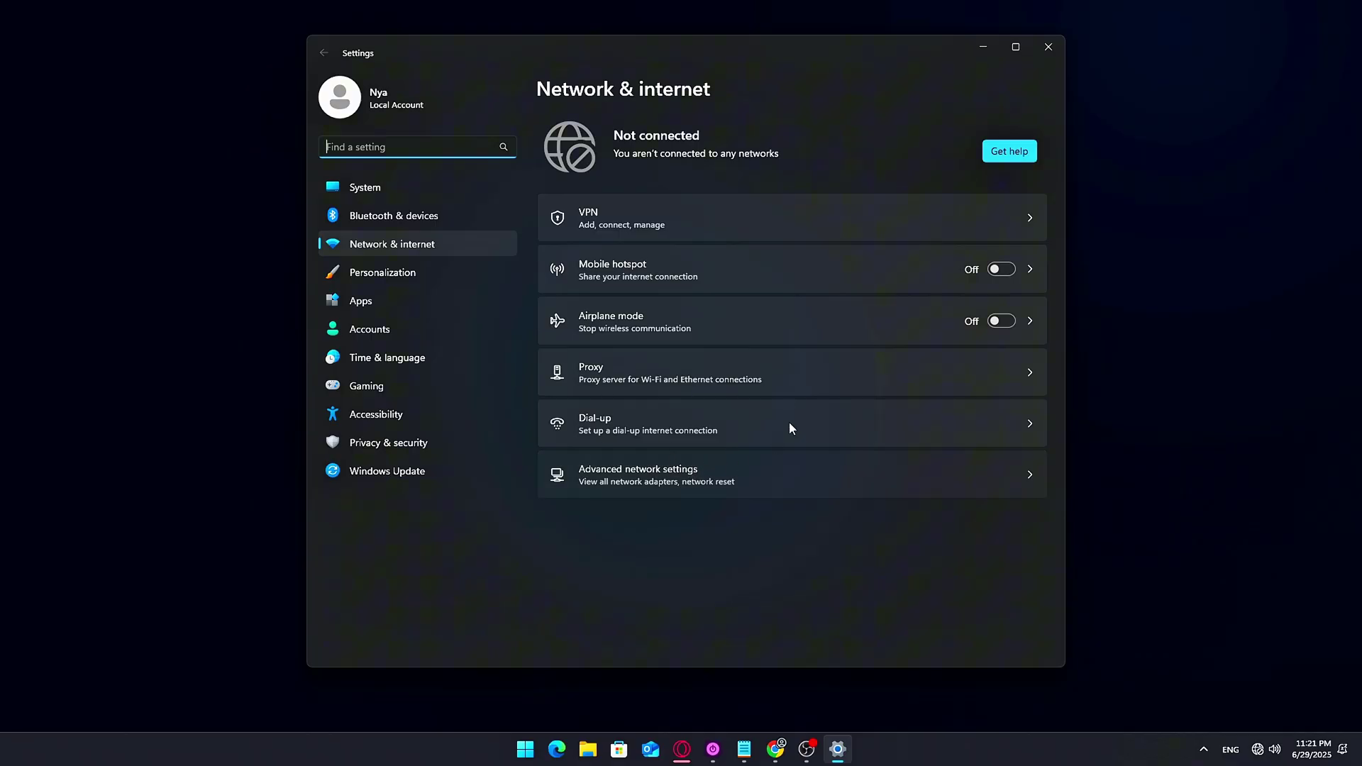
left_click(688, 489)
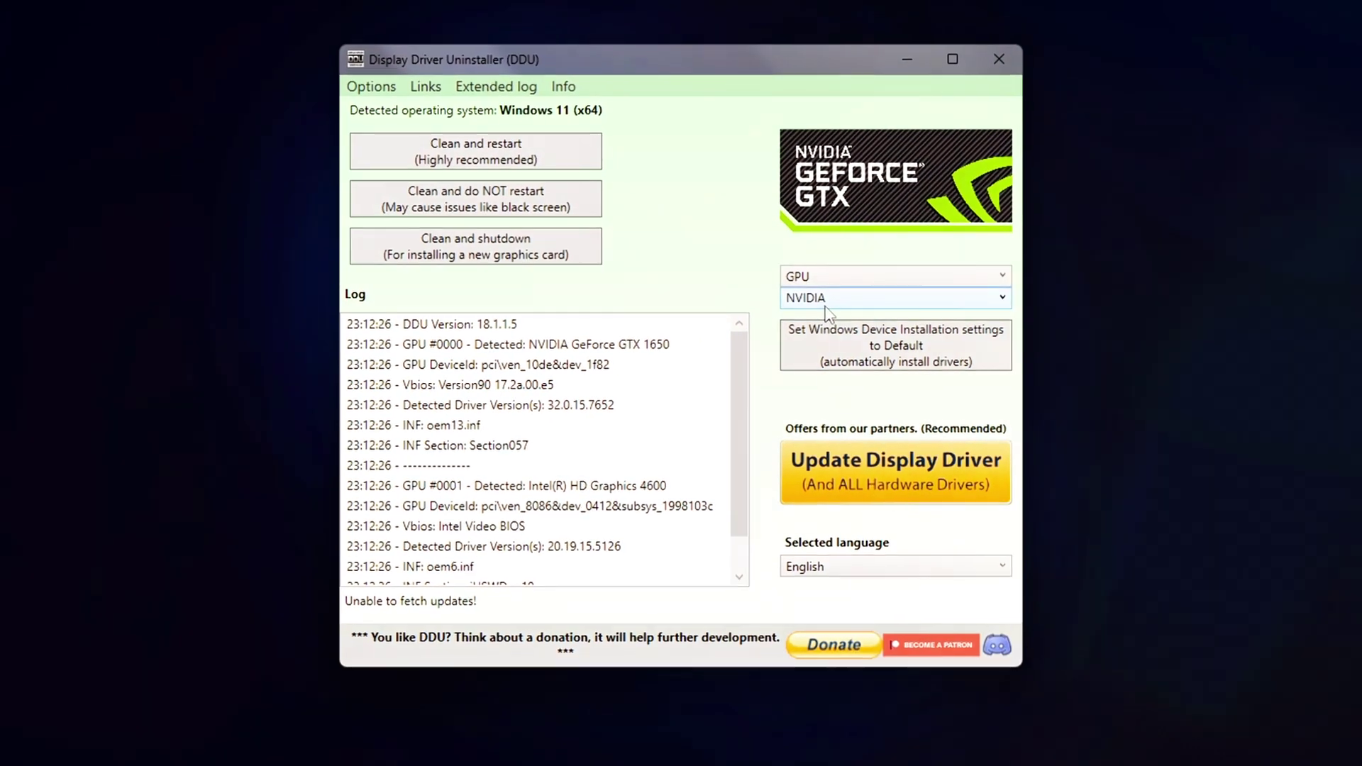
- Set the DDU vendor back to NVIDIA and choose the graphics-driver-only install
left_click(823, 301)
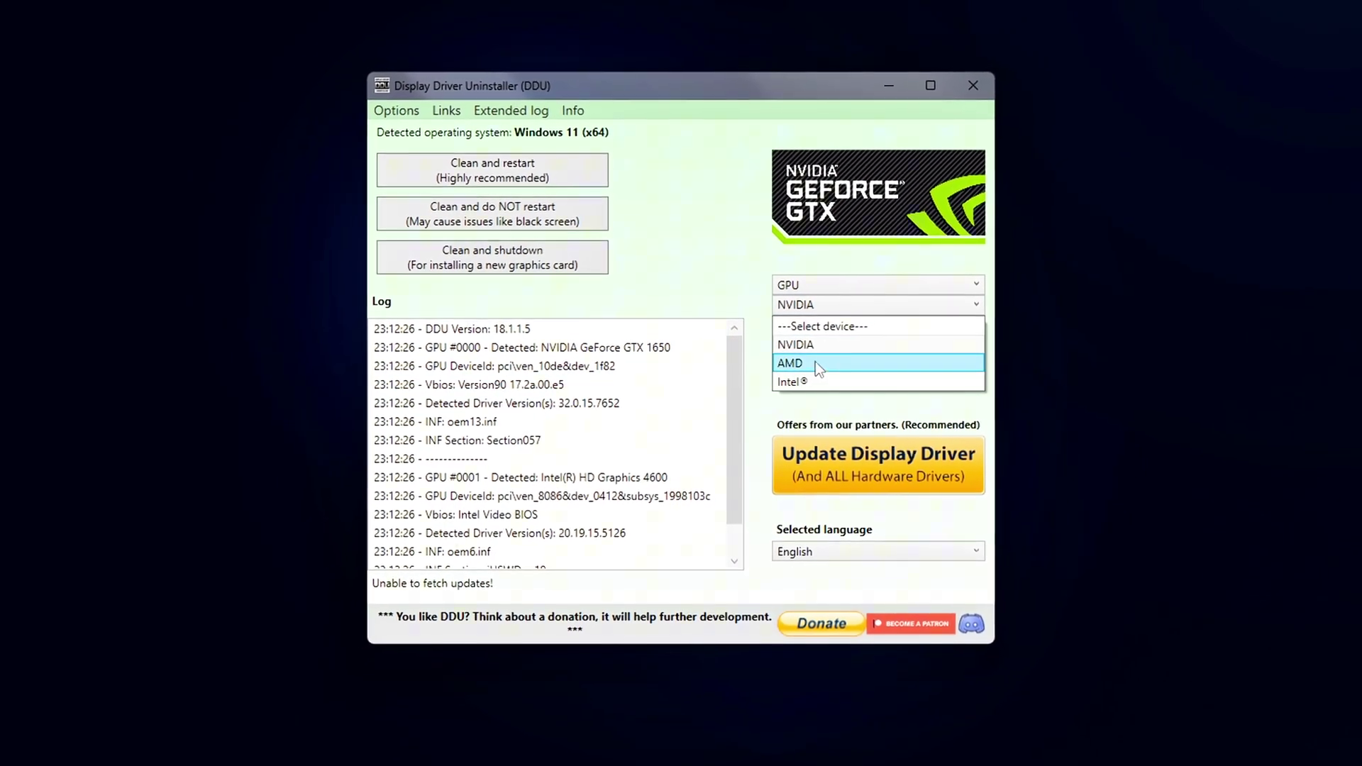
left_click(813, 362)
left_click(832, 308)
left_click(816, 344)
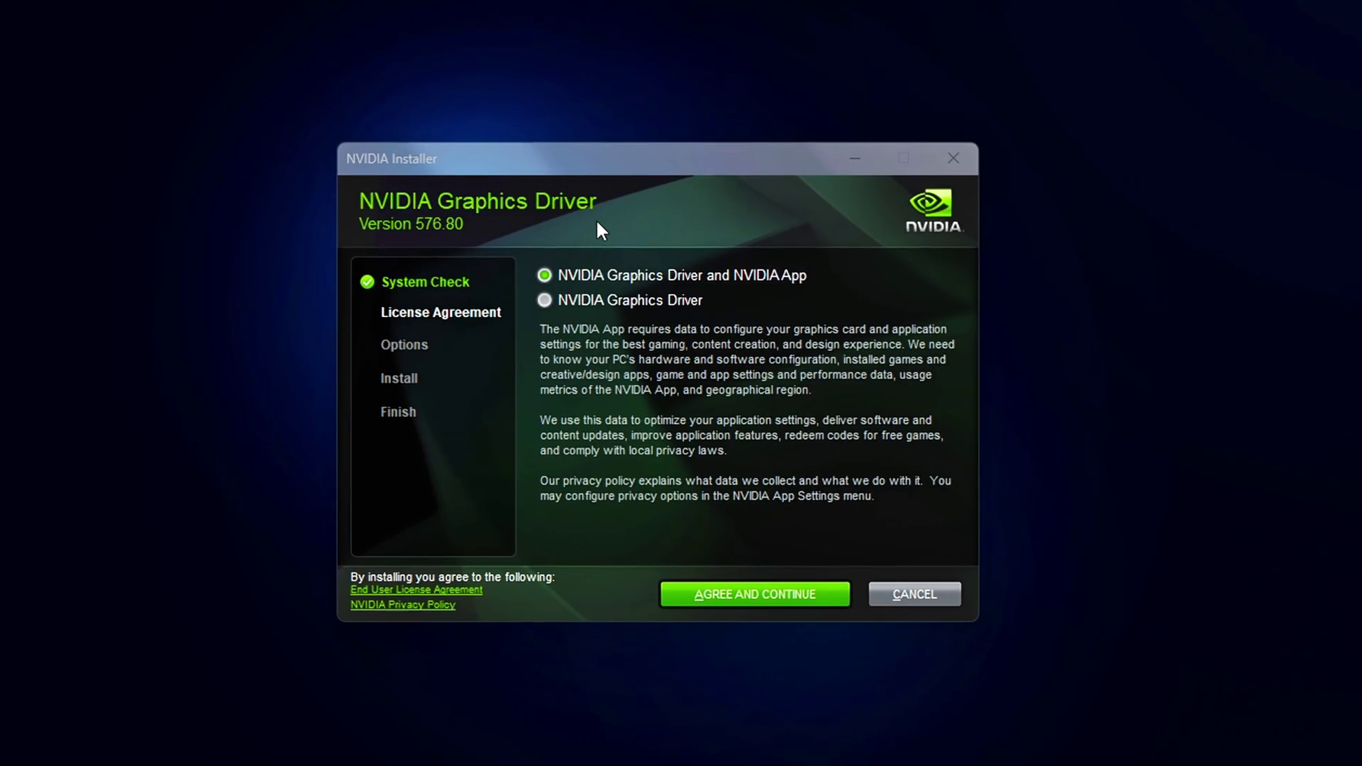
left_click(607, 301)
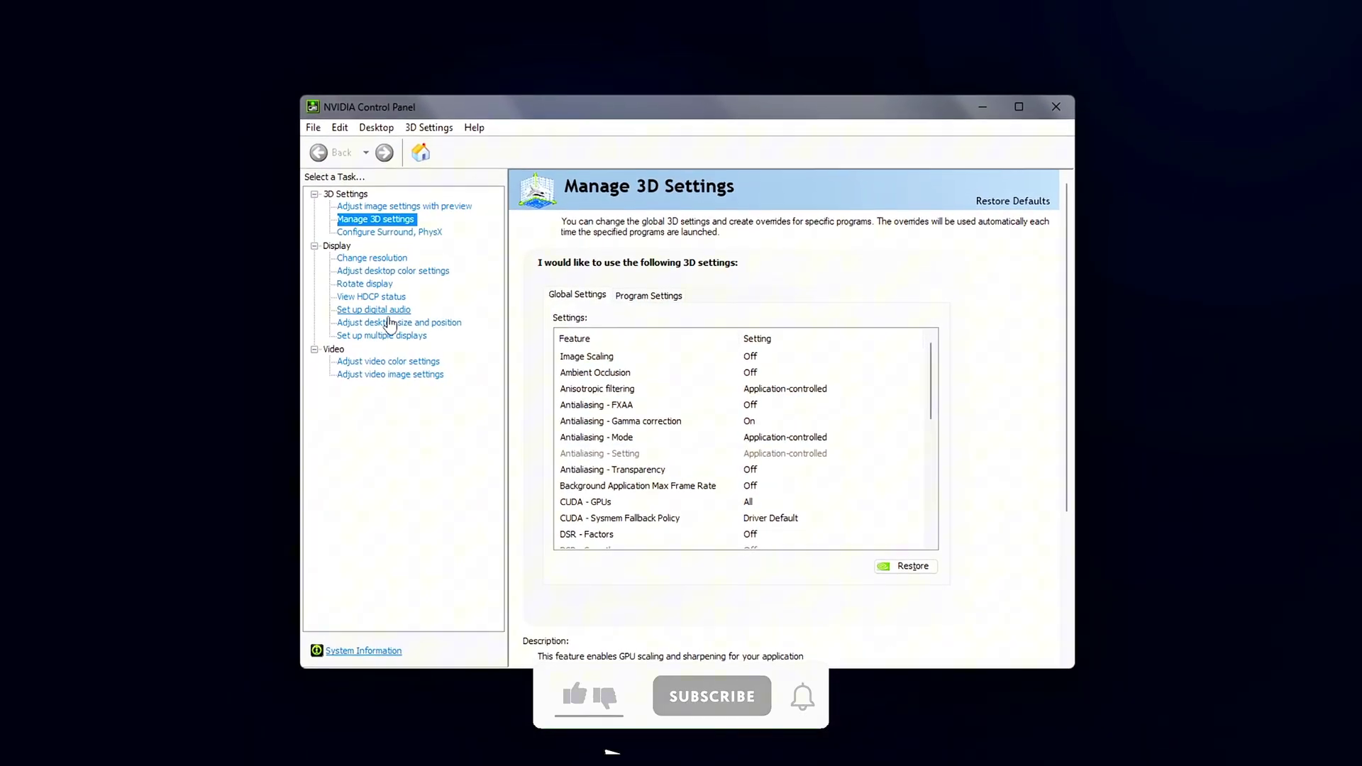
- Show the Change resolution page for the LG display at 1920 × 1080, 59Hz
left_click(368, 257)
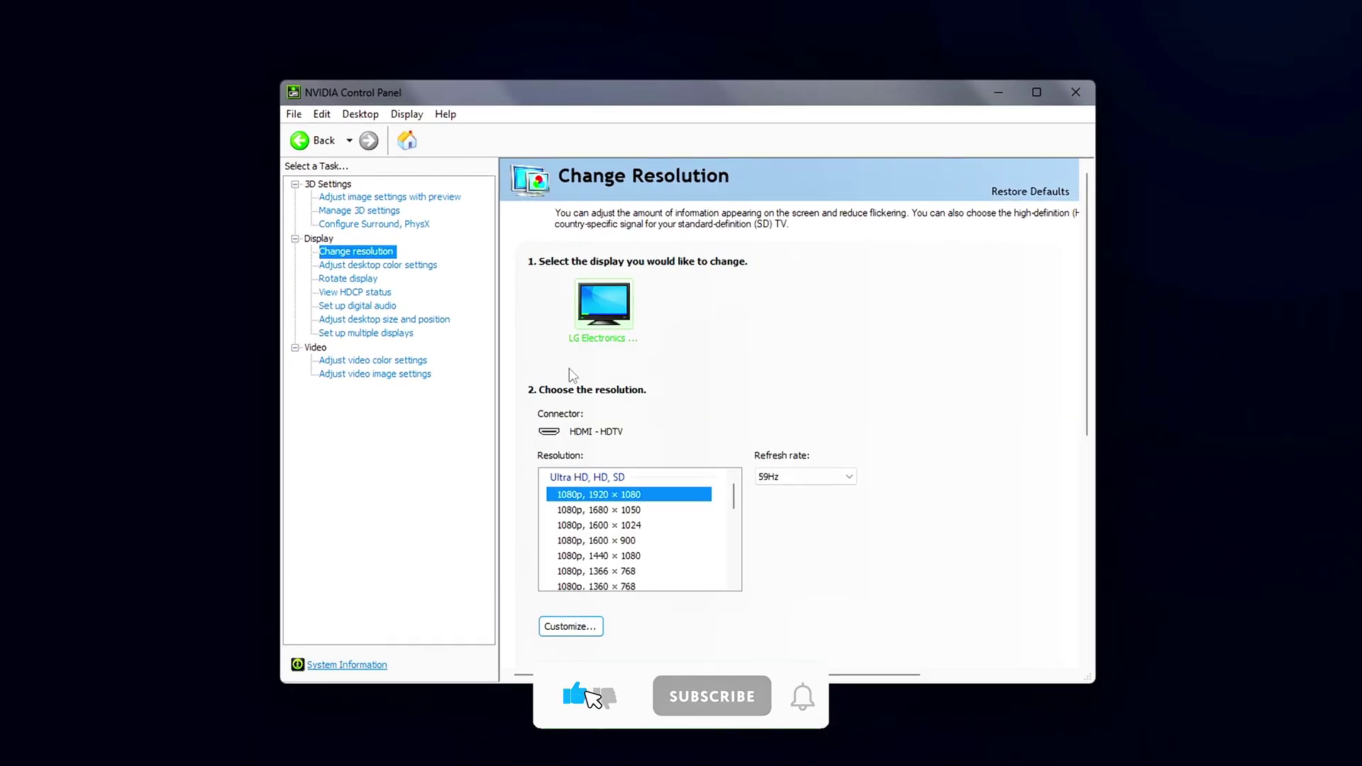
scroll(723, 507, "down", 3)
scroll(716, 515, "up", 3)
scroll(706, 521, "down", 2)
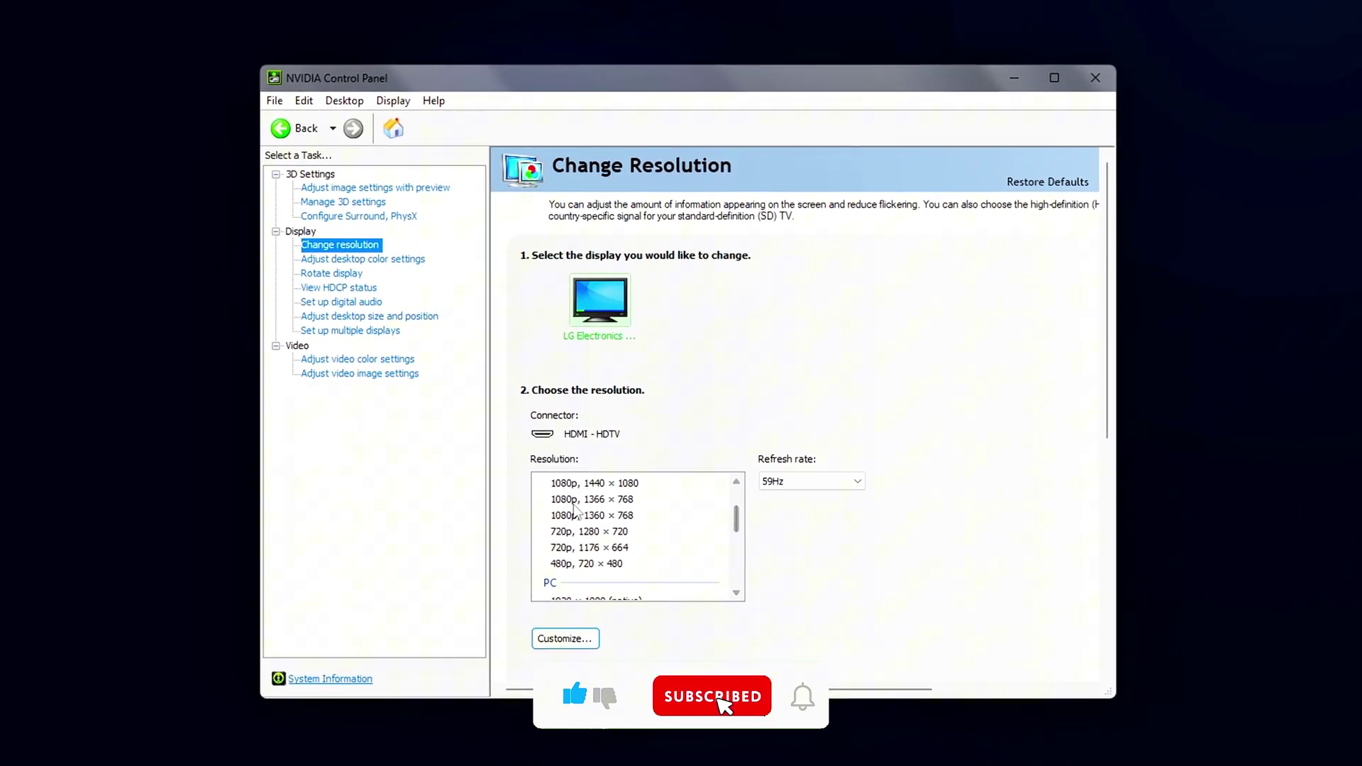
scroll(691, 530, "up", 1)
scroll(691, 541, "up", 3)
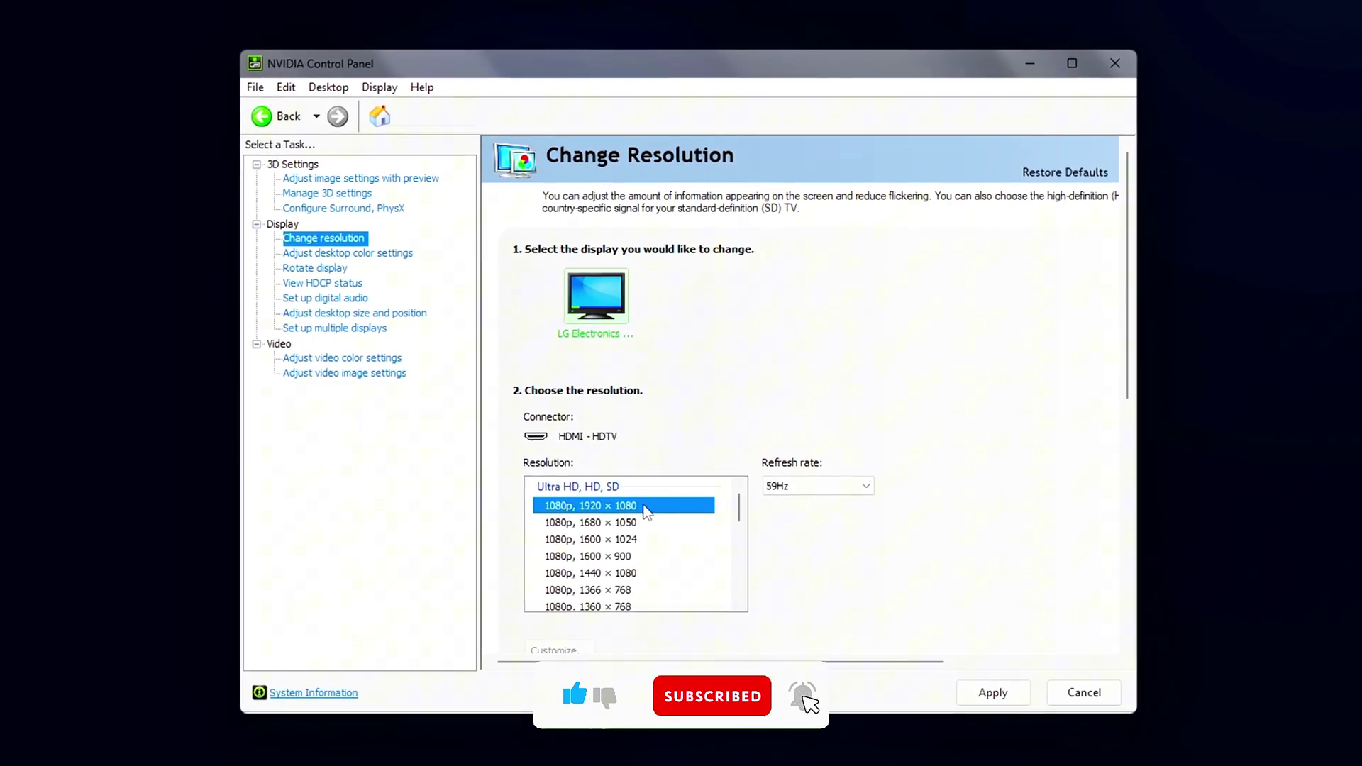